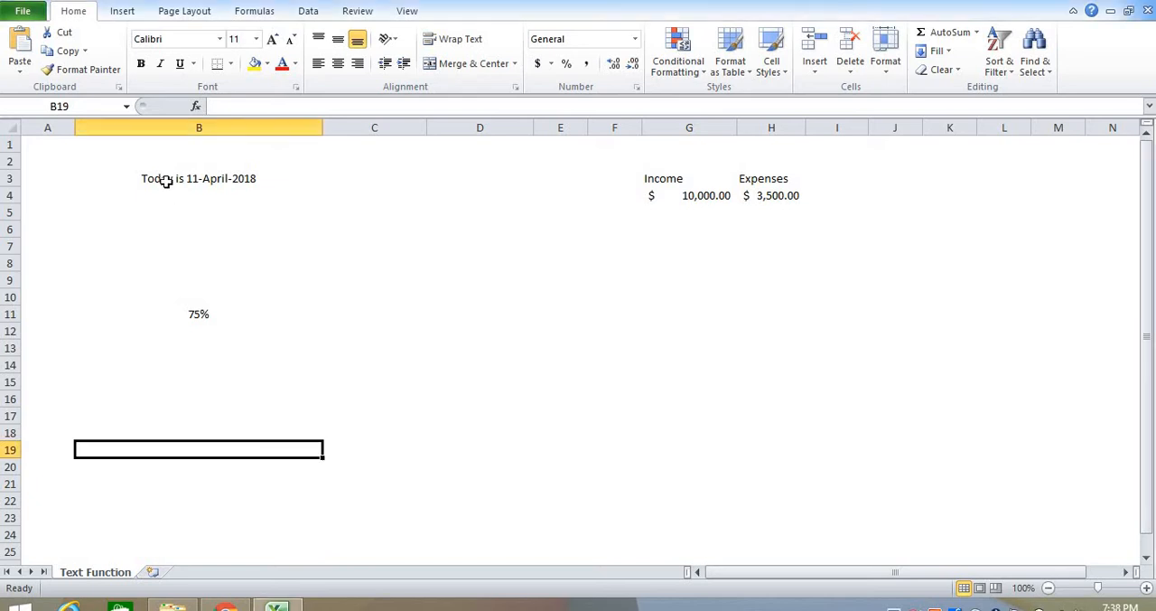
Step: Enter the formula ="Today is "&TODAY() in cell B4, below the sample date sentence
left_click(168, 182)
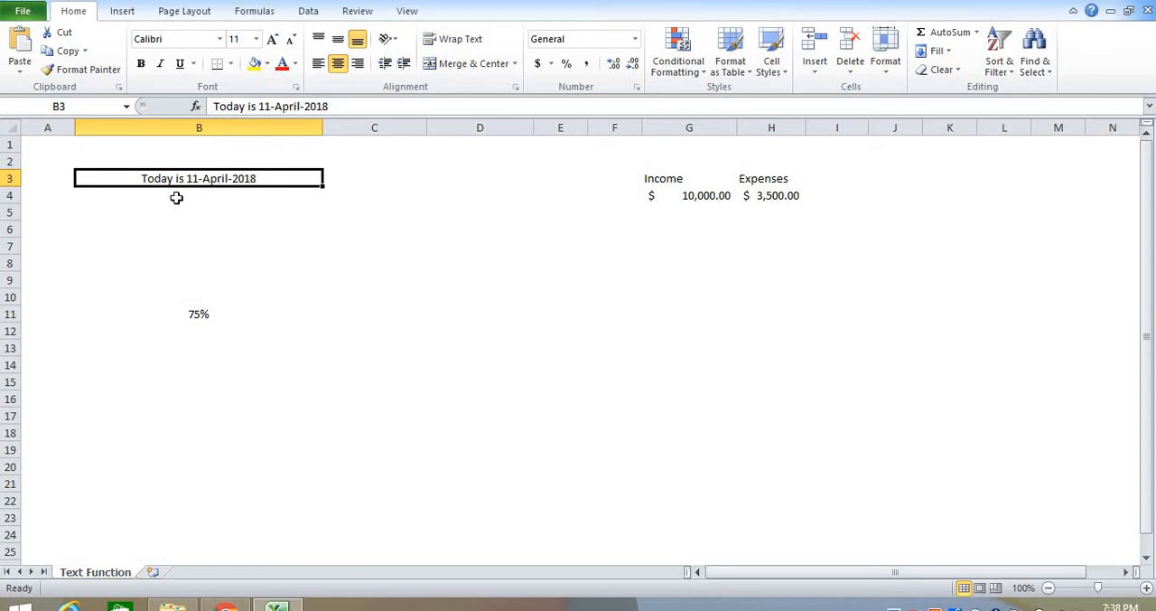
left_click(177, 201)
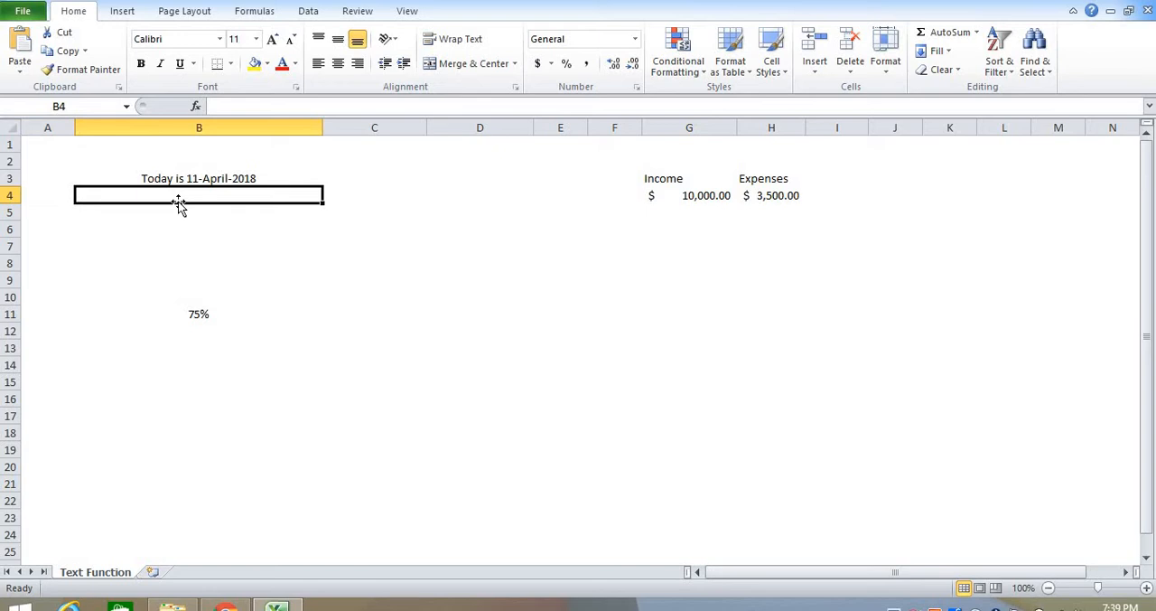
type("=")
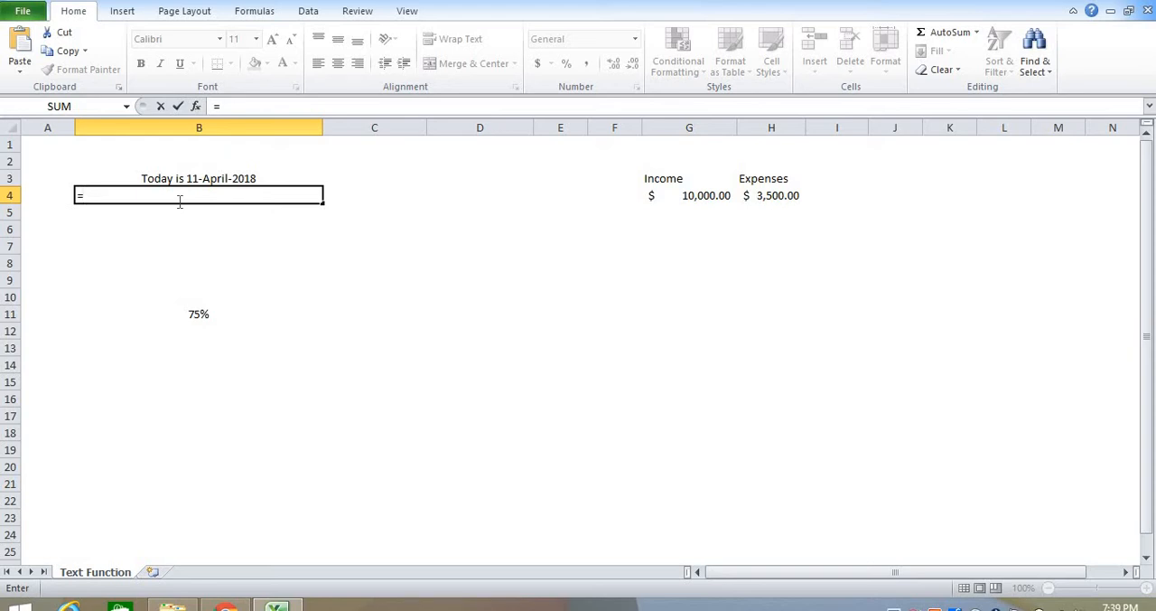
type("\"Today")
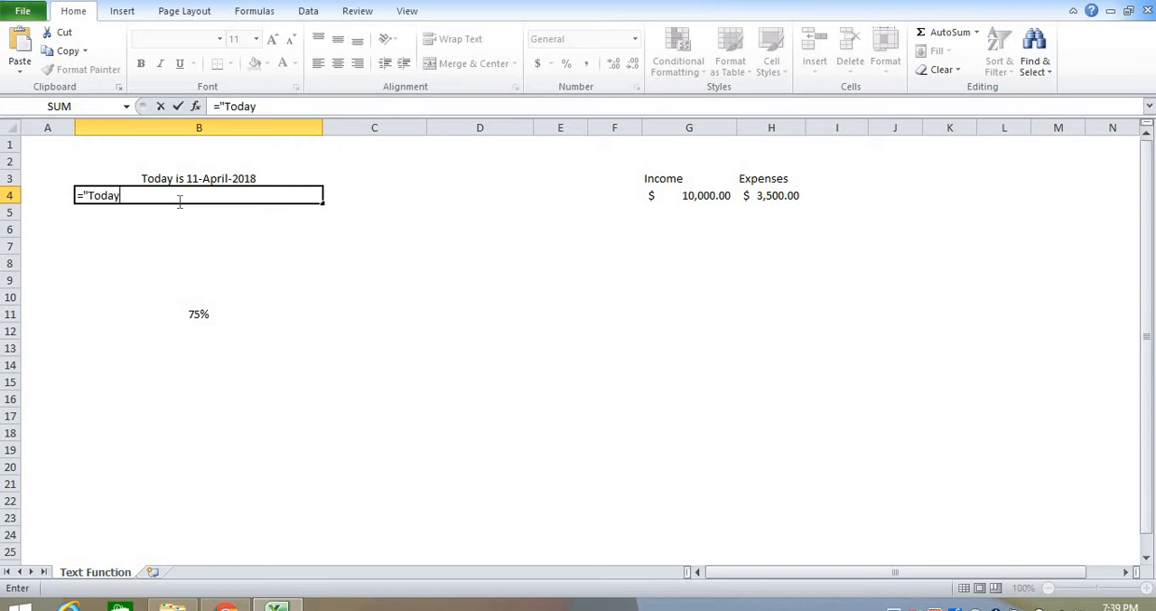
type(" is")
type("\"&")
type("today")
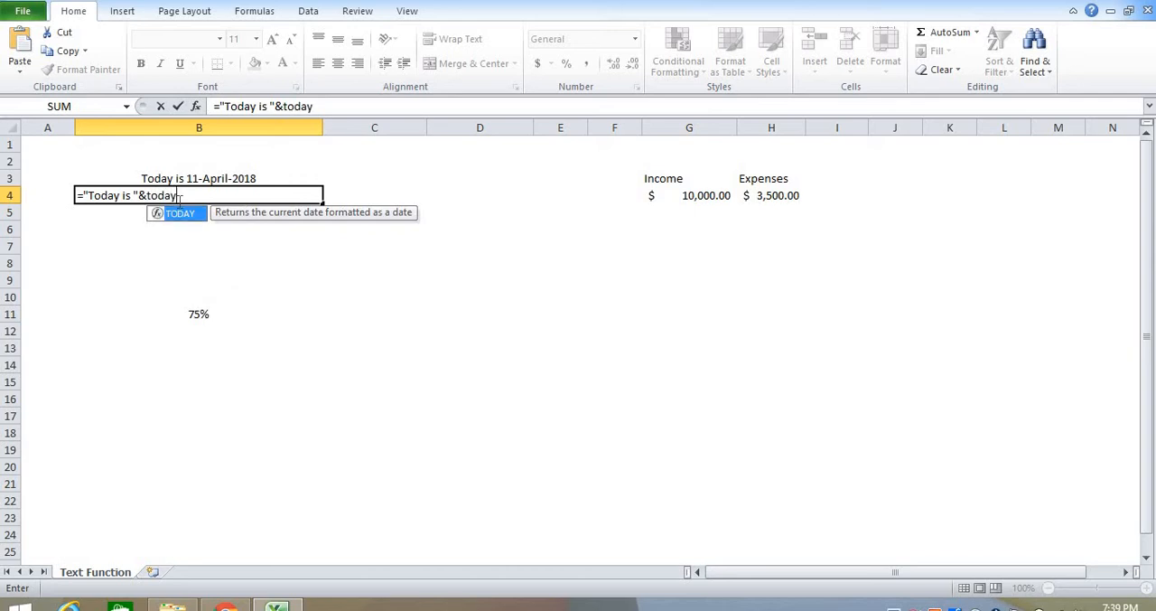
type("()")
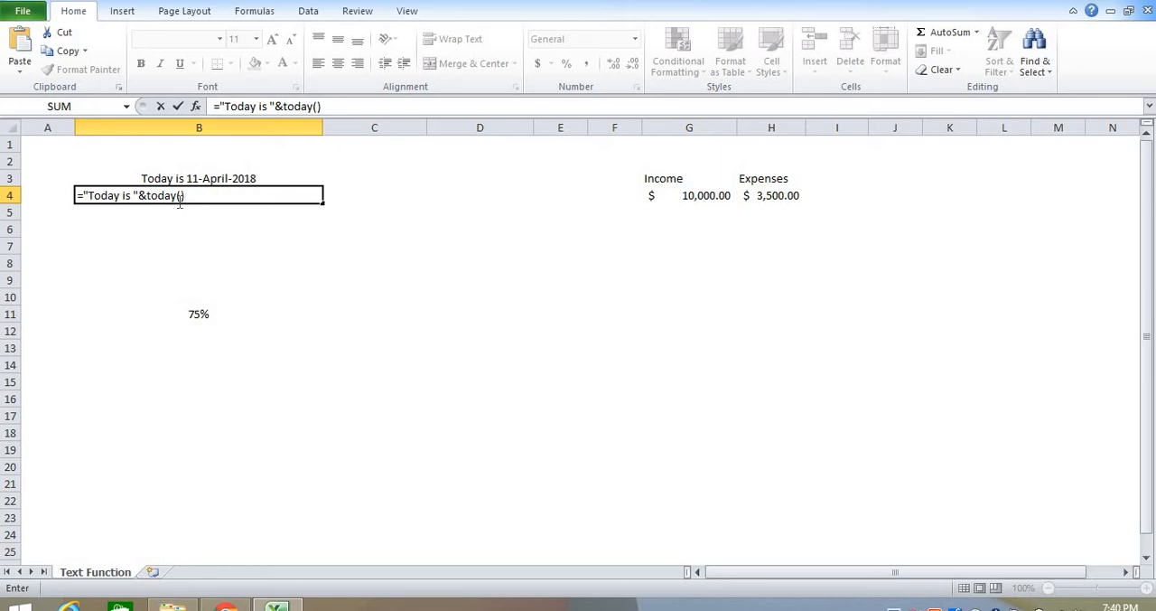
key("Return")
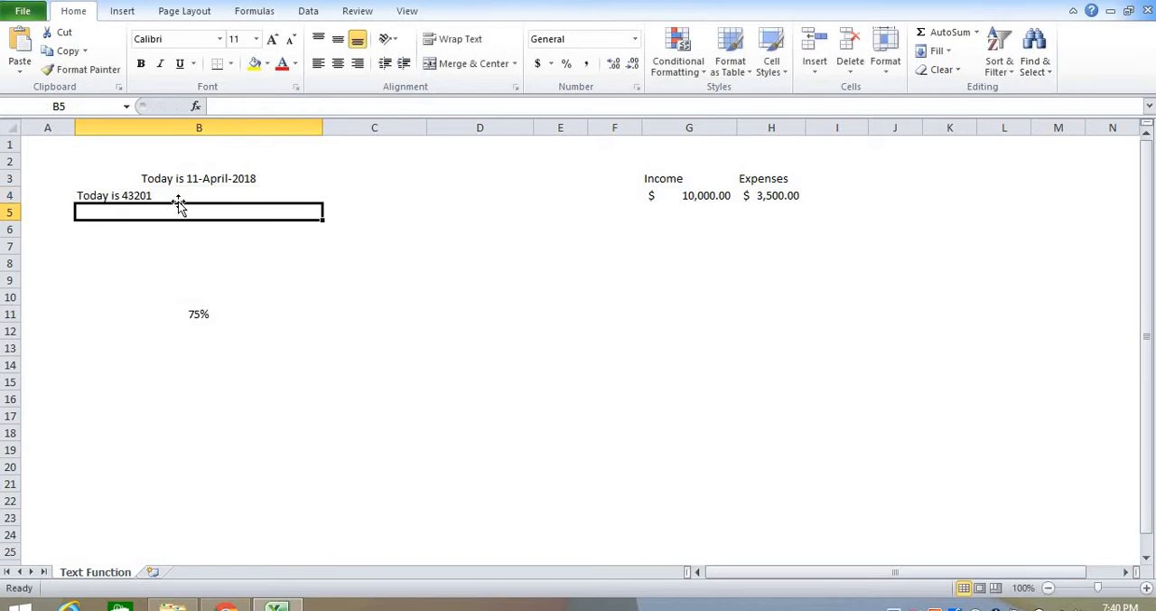
Step: Apply the Long Date number format to the concatenated date formula in cell B4
left_click(161, 195)
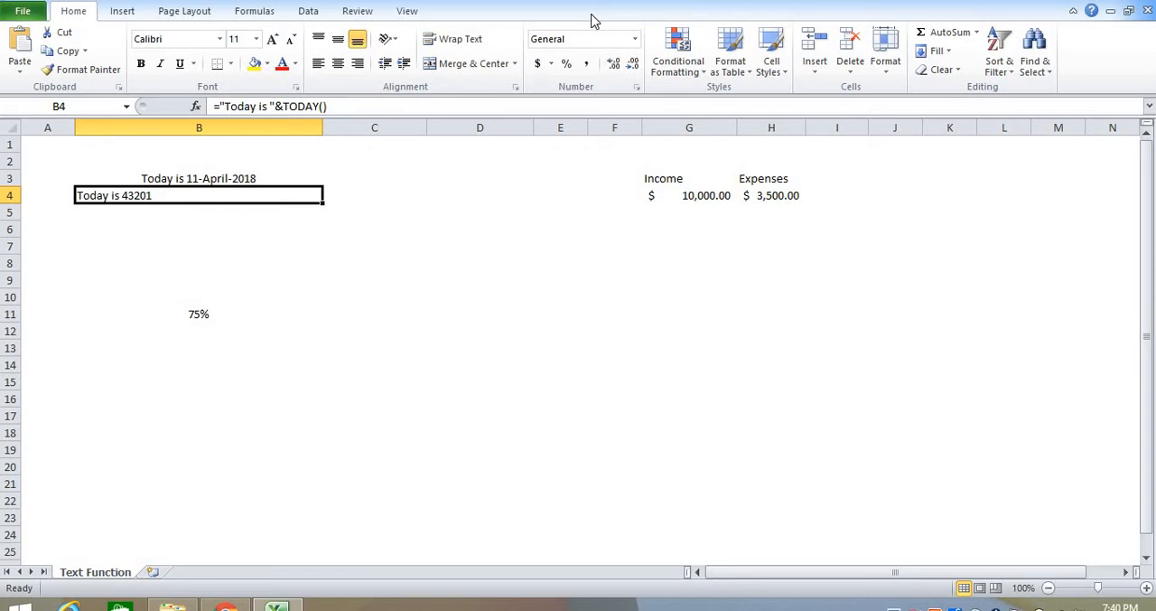
left_click(635, 40)
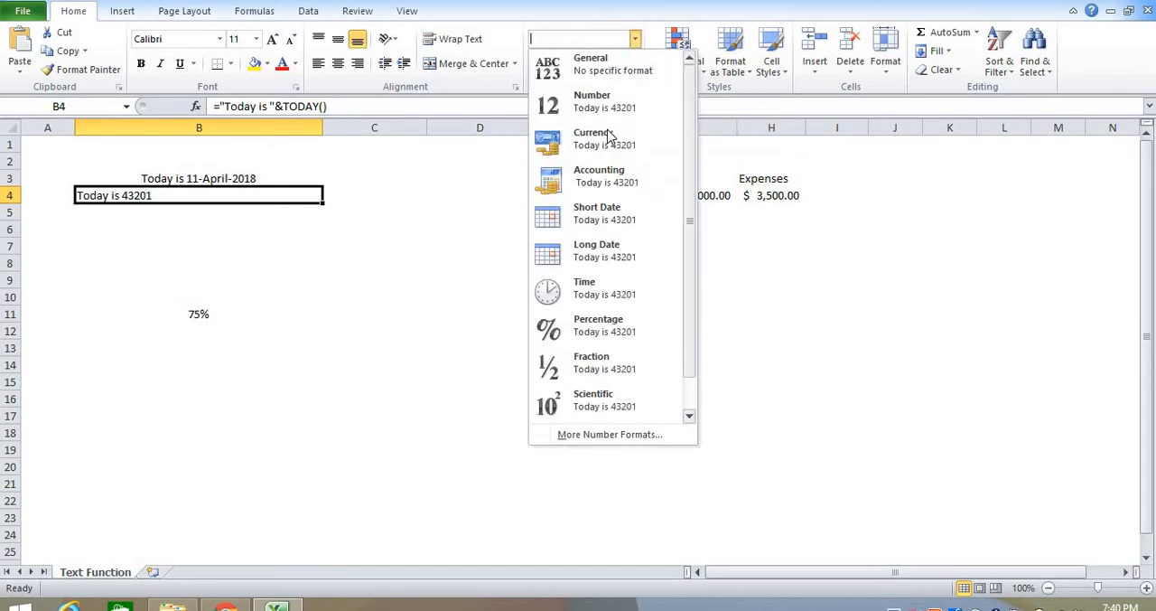
left_click(593, 254)
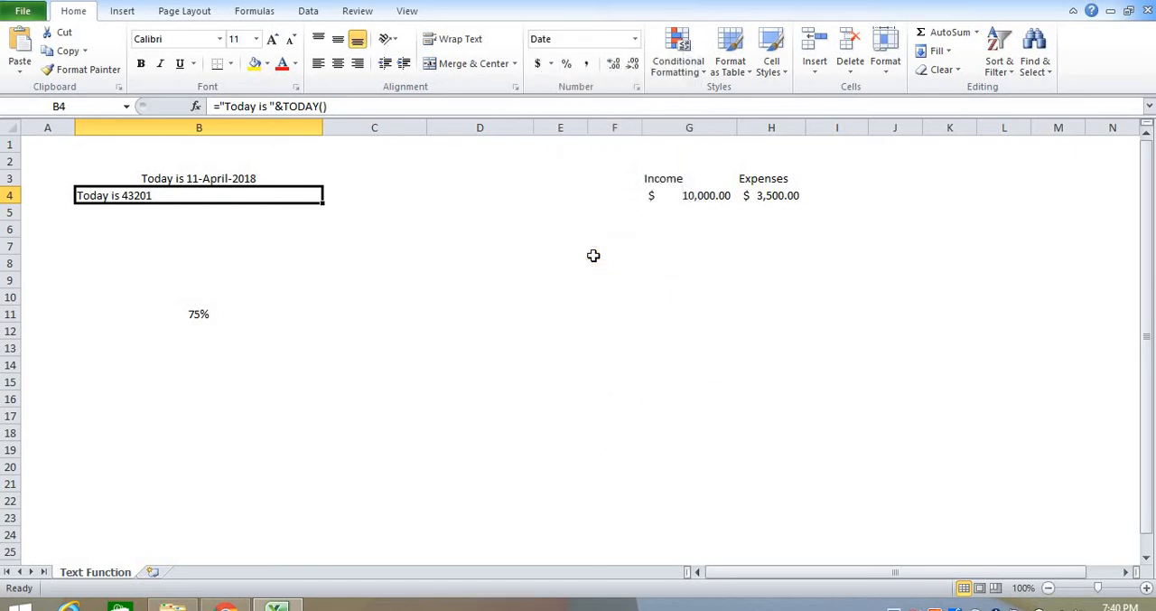
Step: Enter the formula =TODAY() in cell C4
left_click(342, 197)
type("=t")
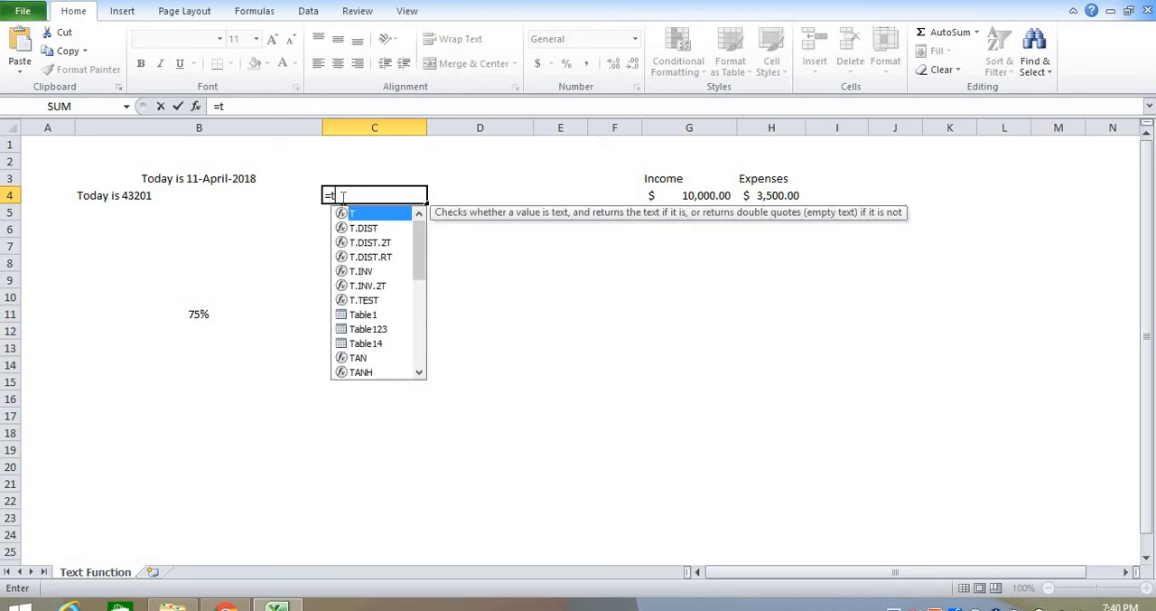
type("oday")
key("Tab")
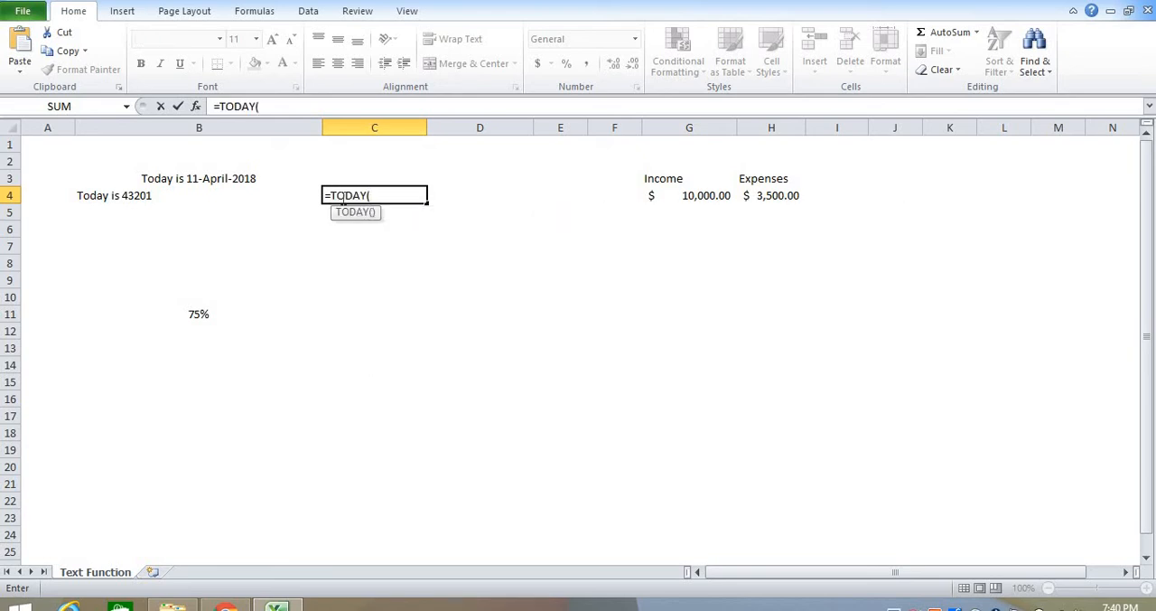
key("Return")
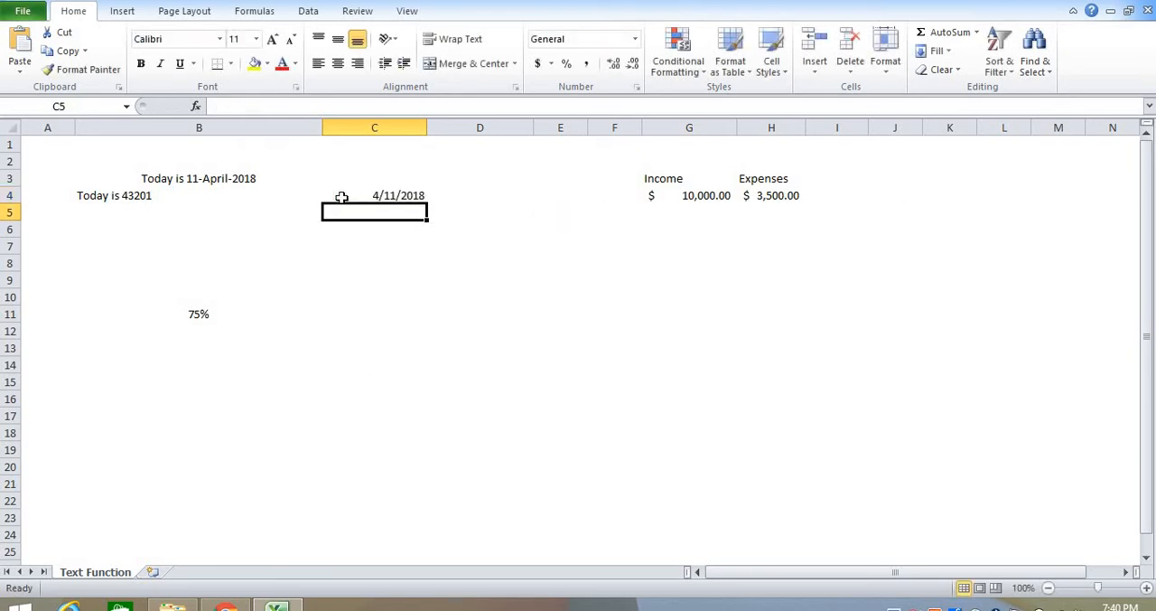
Step: Format the date in cell C4 as Long Date and autofit column C to its contents
left_click(350, 197)
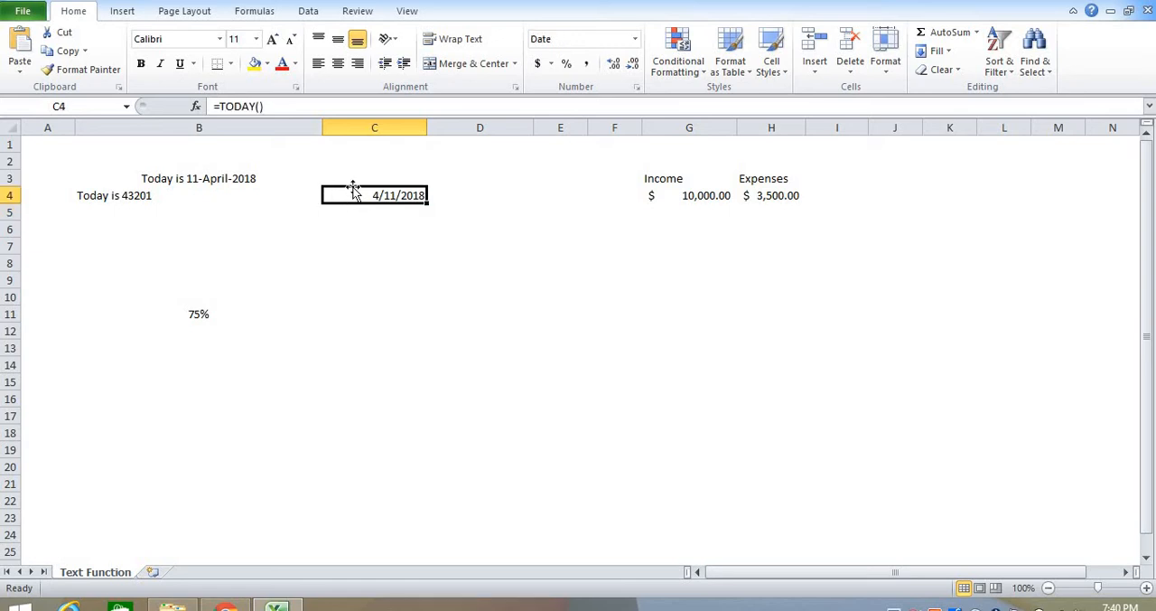
left_click(635, 40)
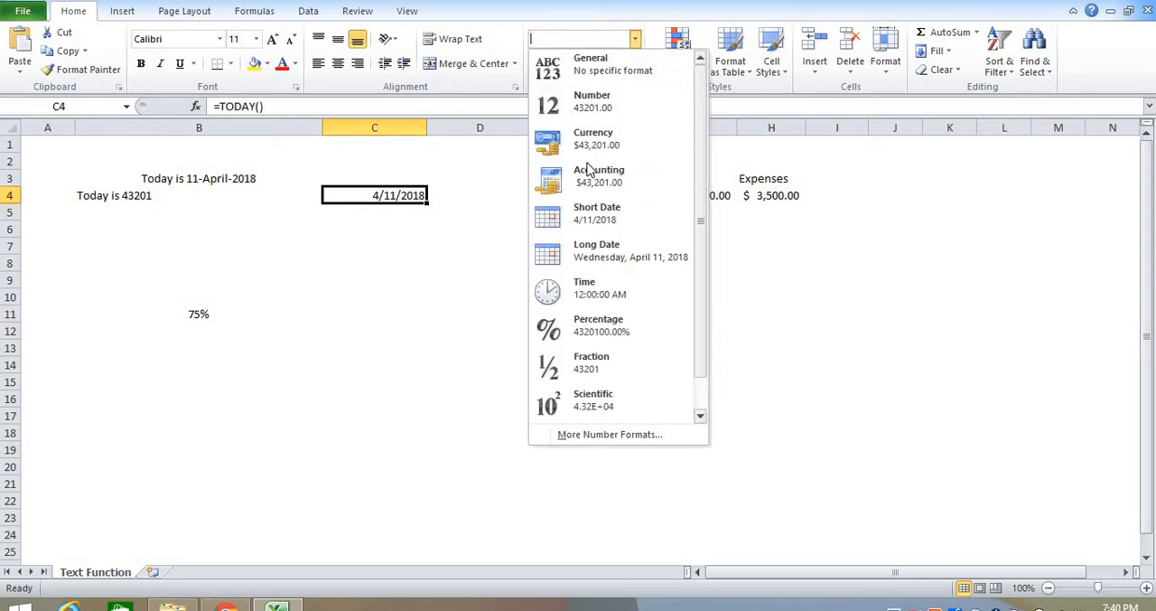
left_click(589, 249)
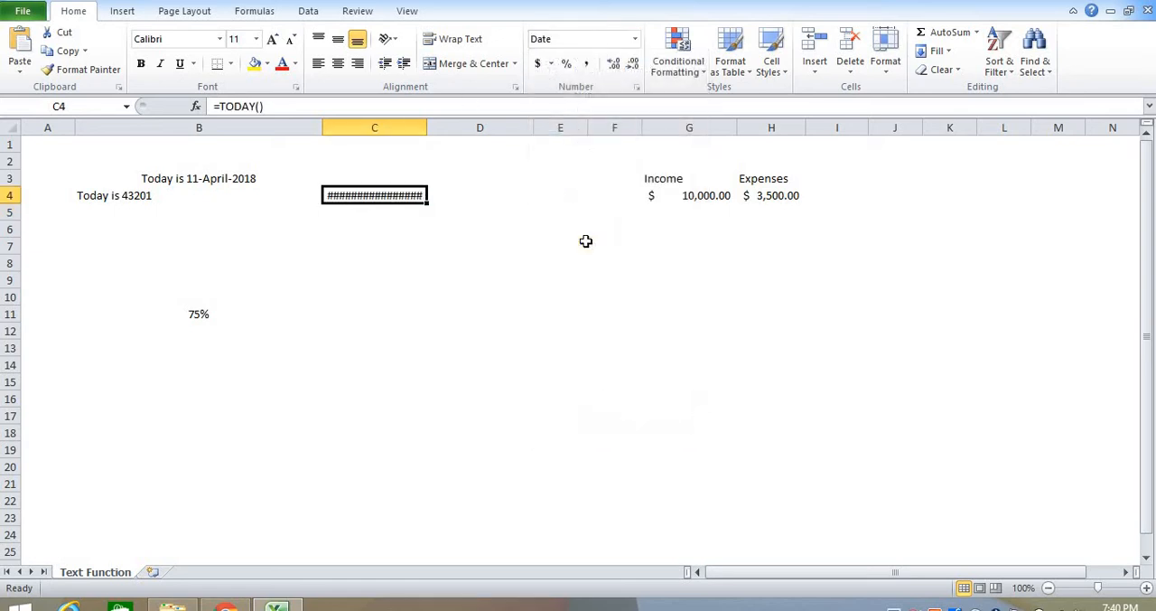
double_click(427, 127)
left_click(421, 215)
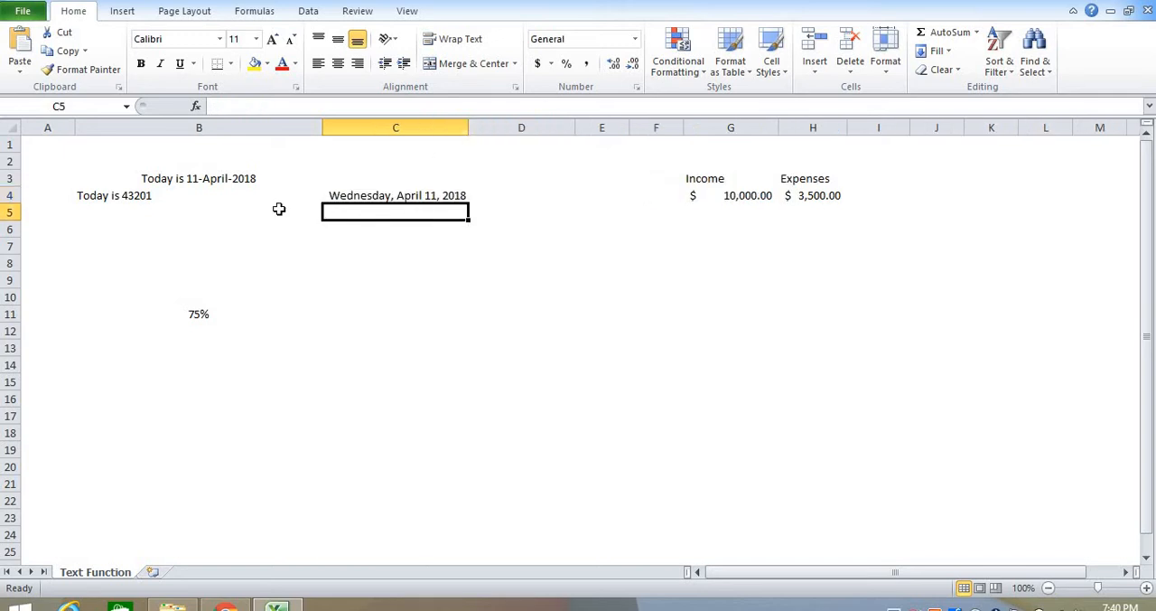
Step: Begin a formula in cell B5 that joins the text "Today is " with the TEXT function
left_click(195, 195)
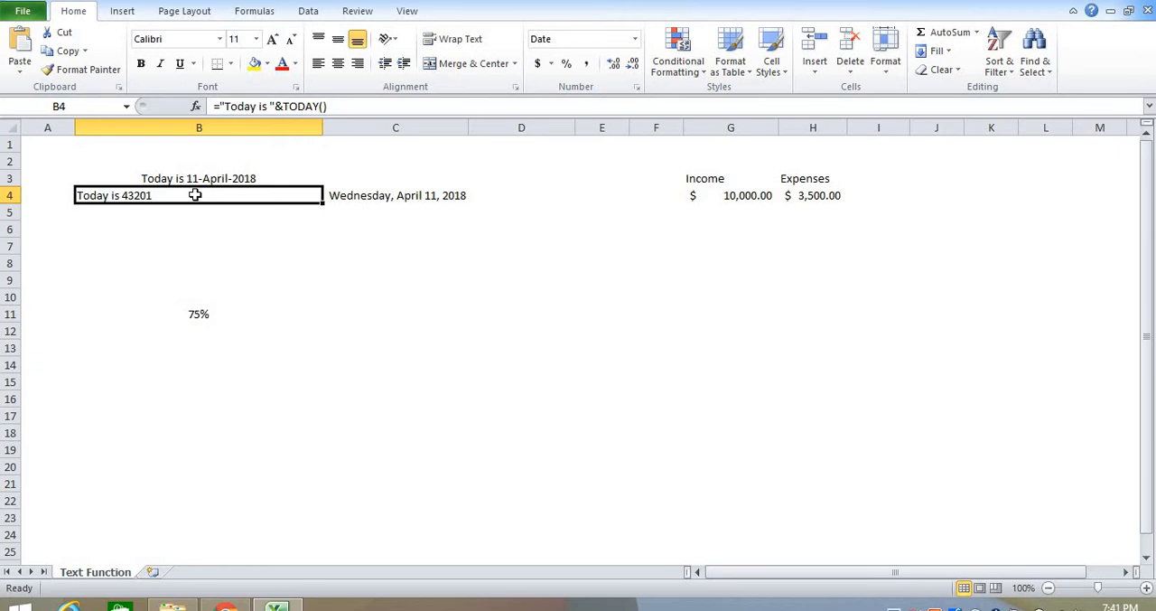
key("Return")
type("=")
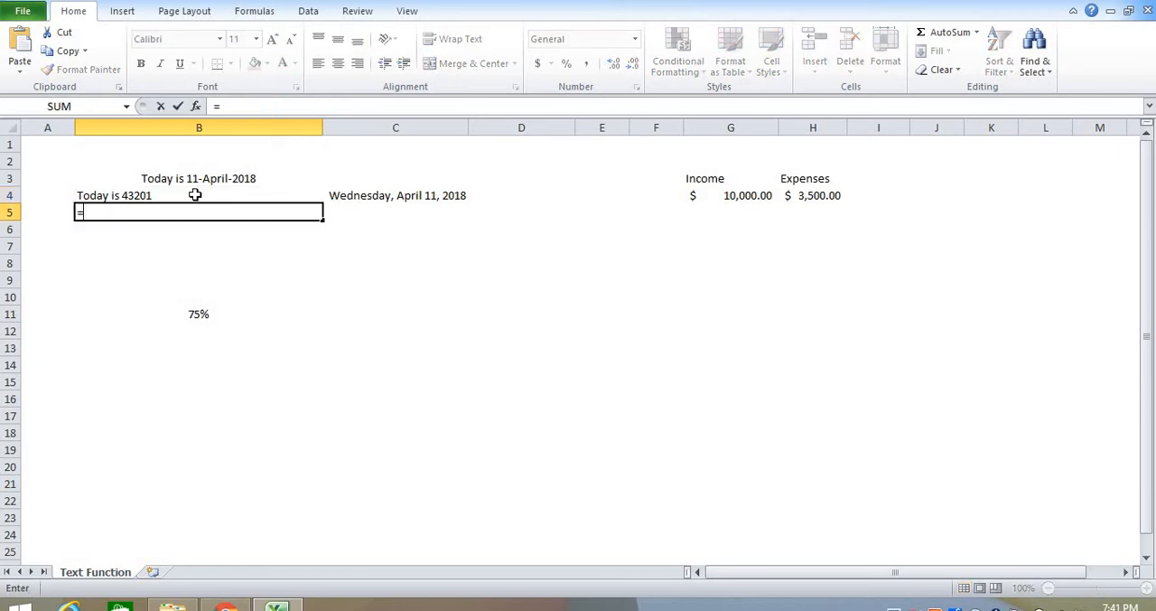
type("\"Today")
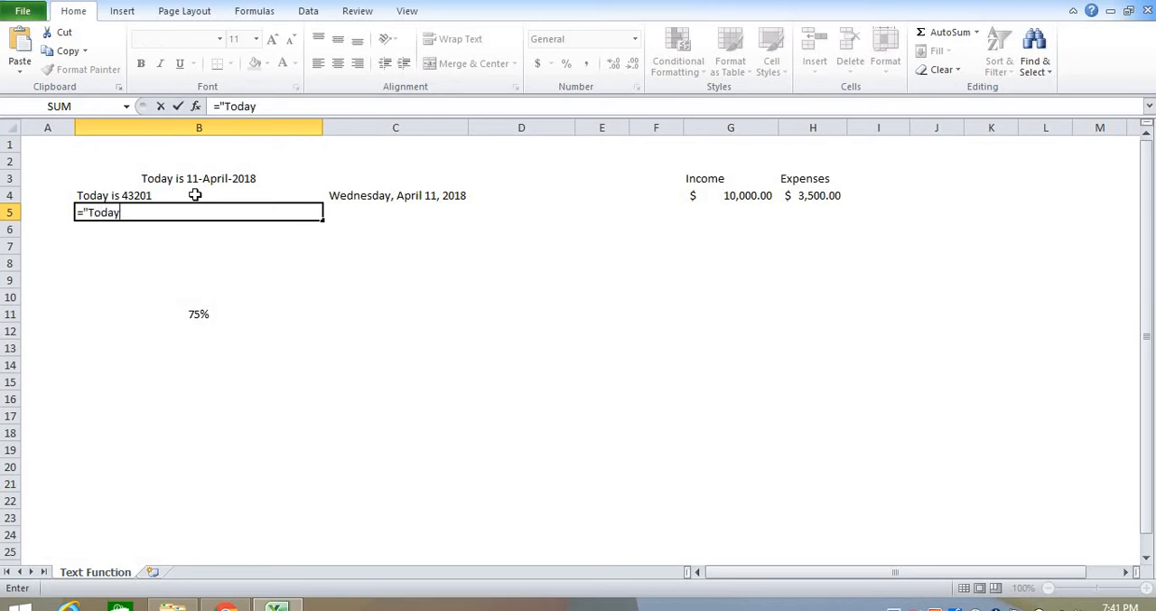
type("is \"& te")
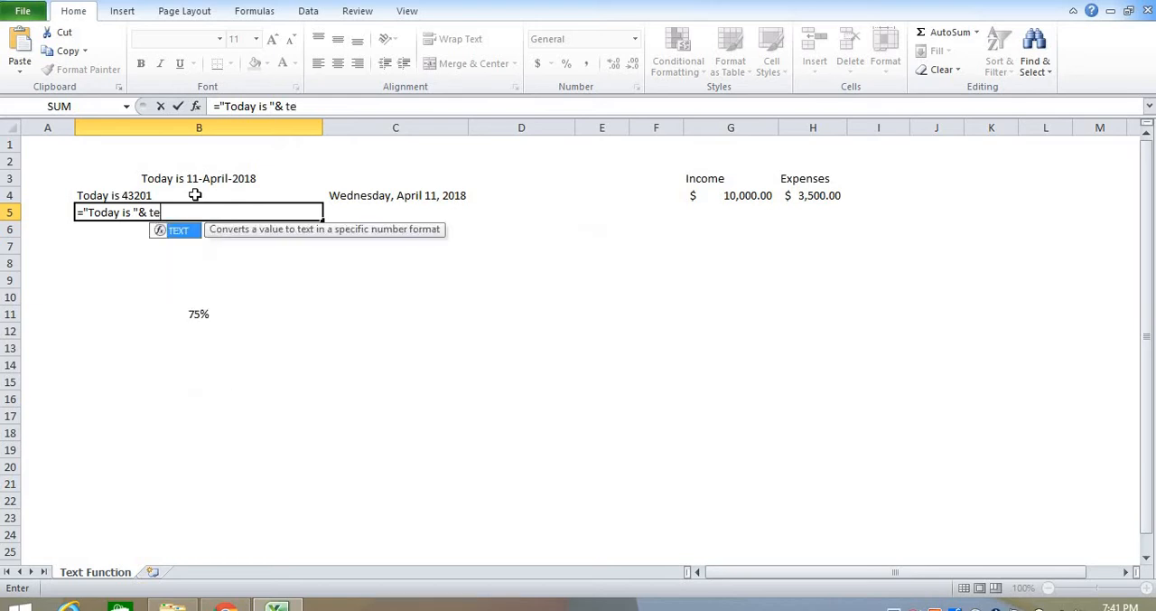
type("xt")
key("Tab")
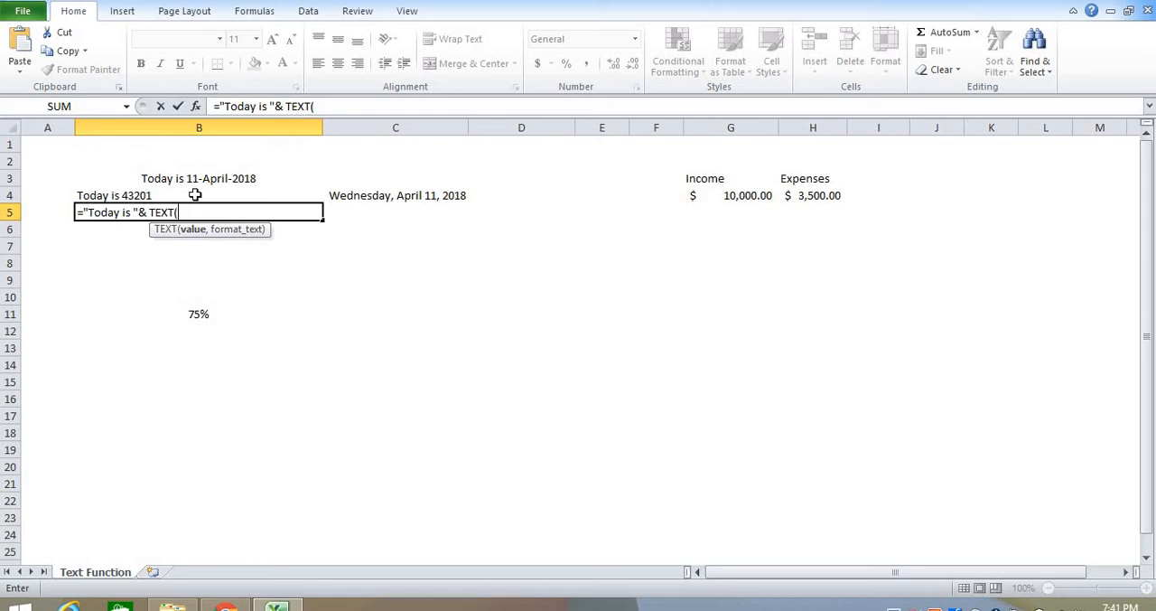
Step: Complete the TEXT function in B5 with TODAY() as its value and "dd-mmmm-yyyy" as its format
type("today")
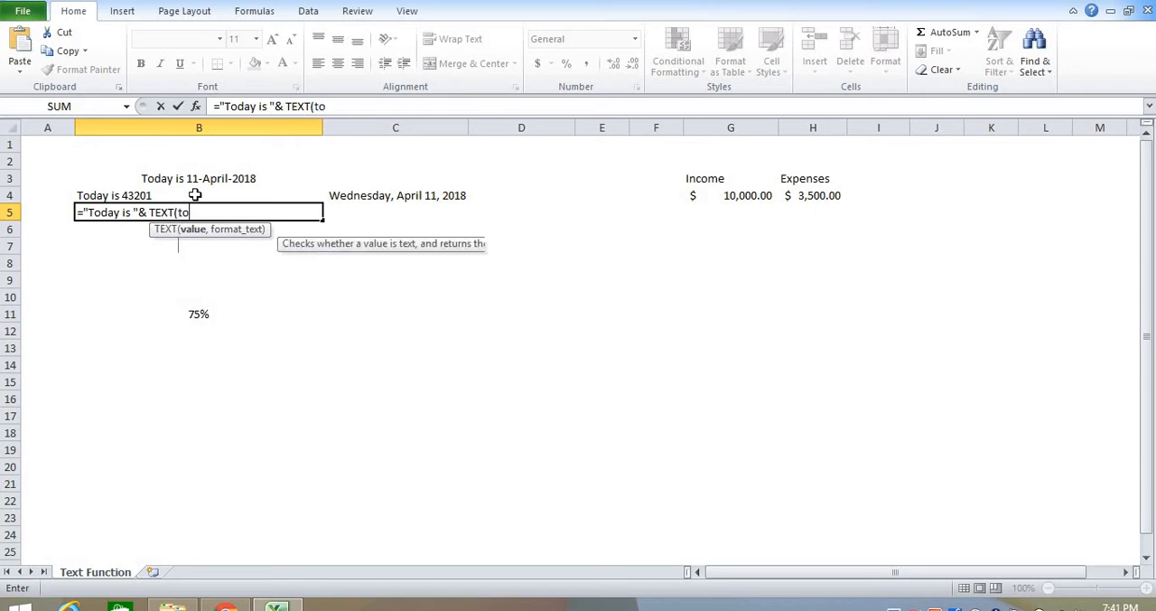
type("()")
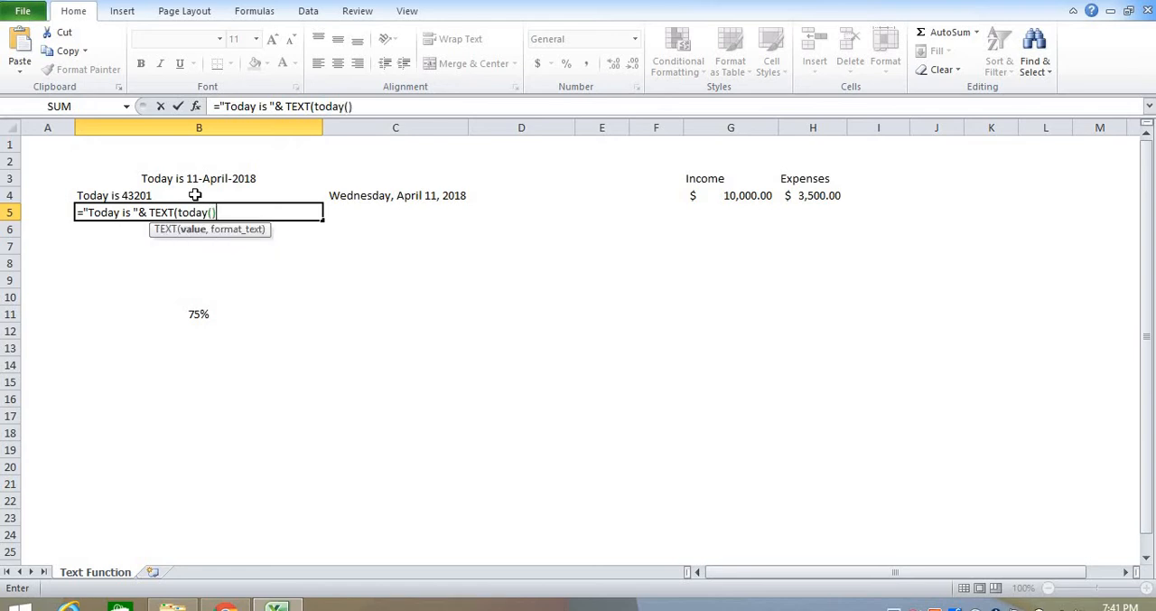
type(",")
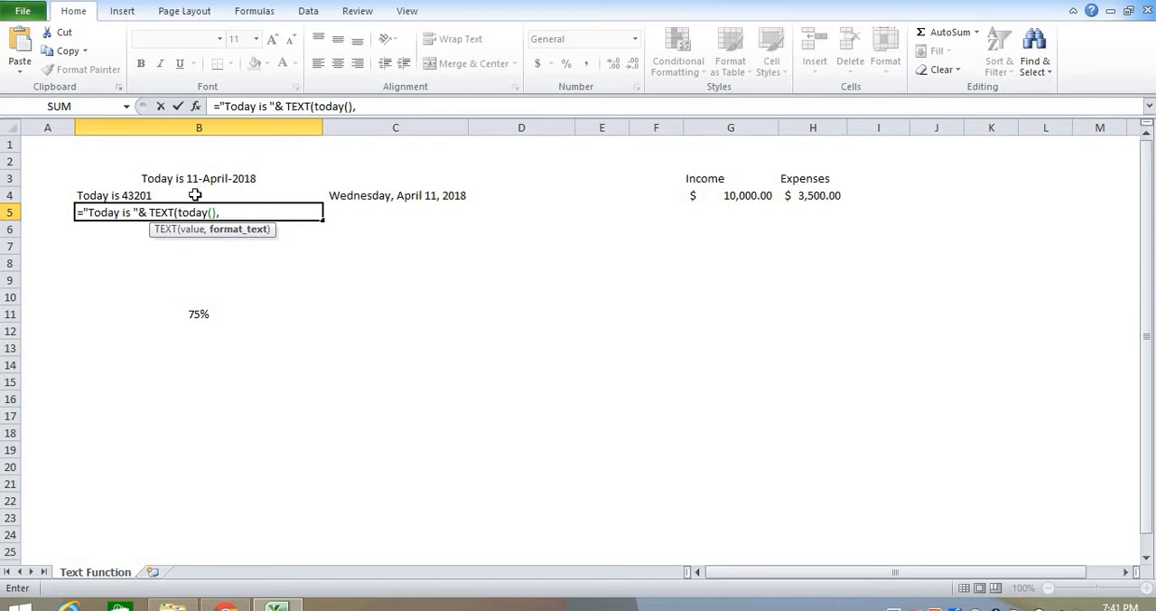
type(" \"")
type("dd")
type("-mmmm")
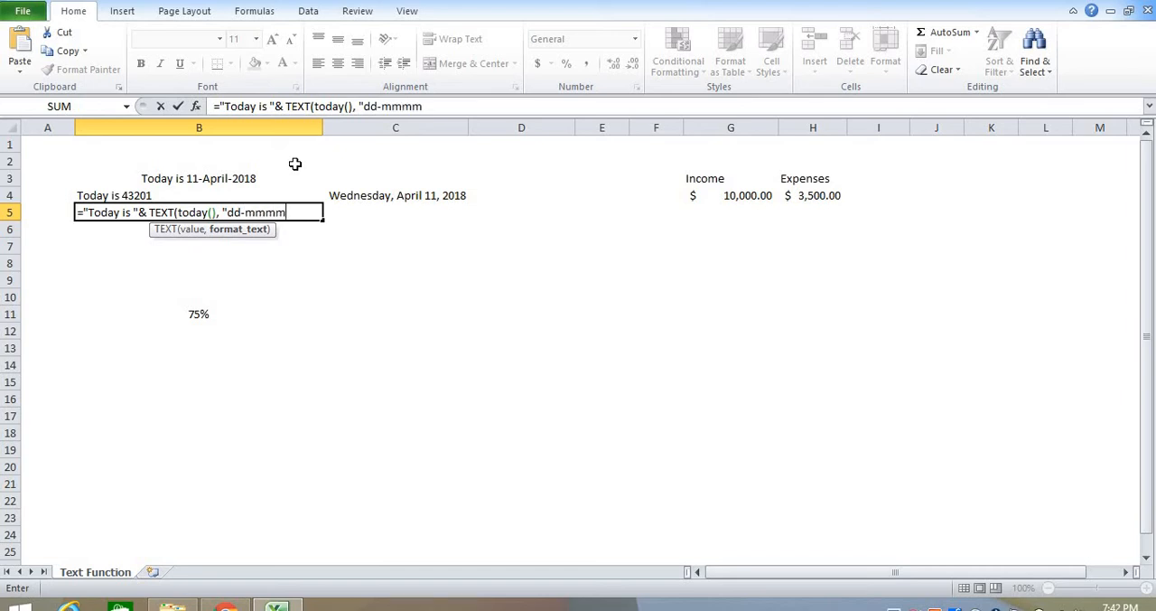
type("-yyyy\")")
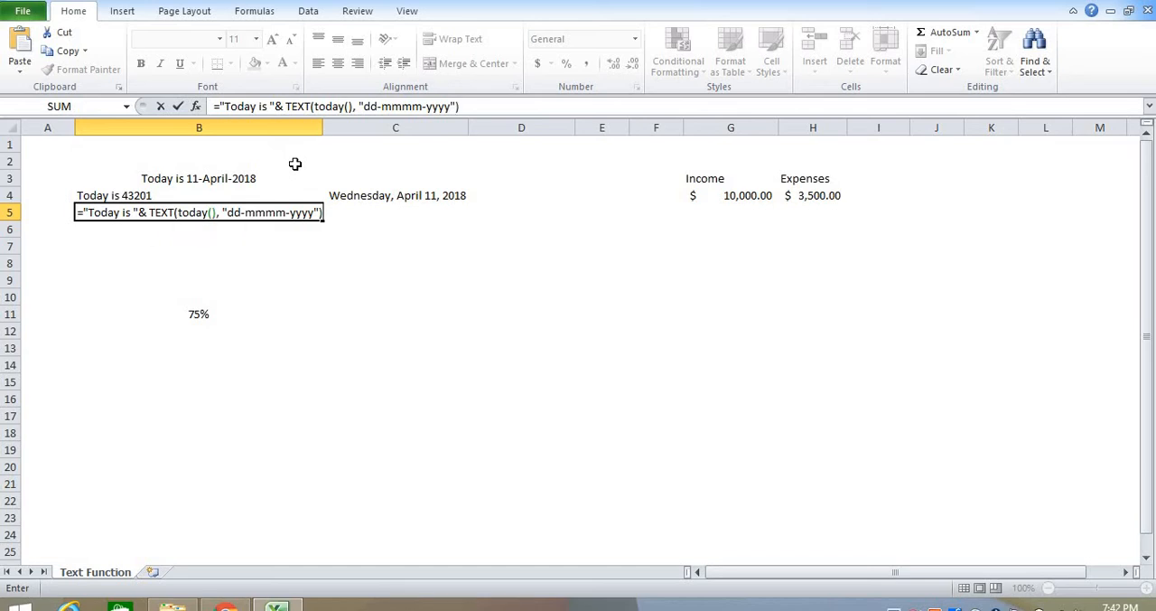
key("Return")
key("Up")
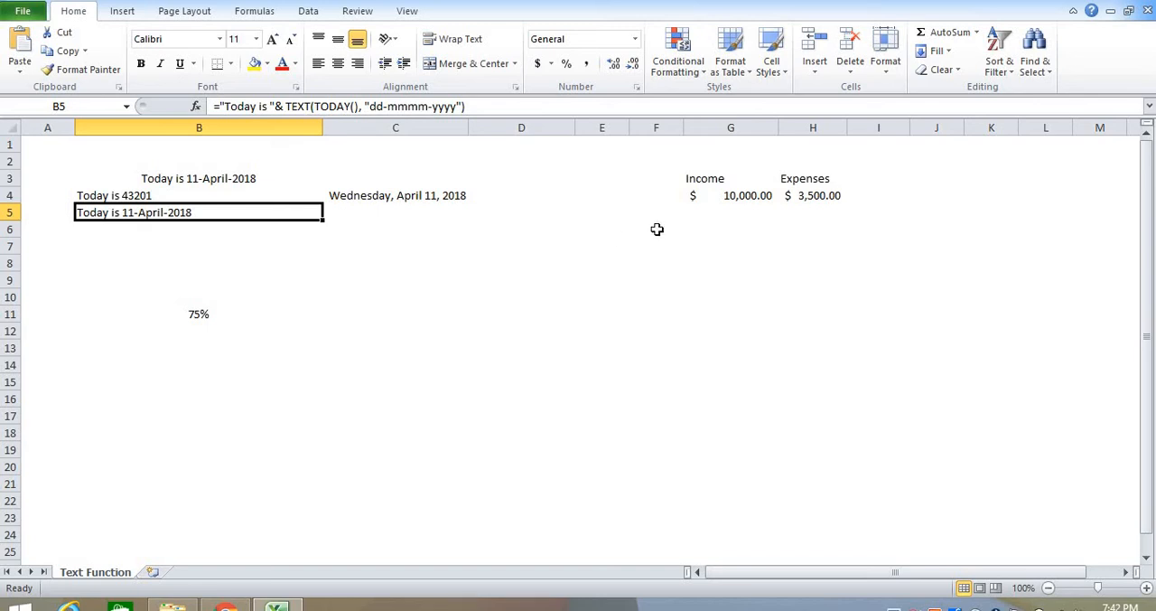
Step: Widen column H slightly and select the Income and Expenses range G3:H4
left_click(736, 242)
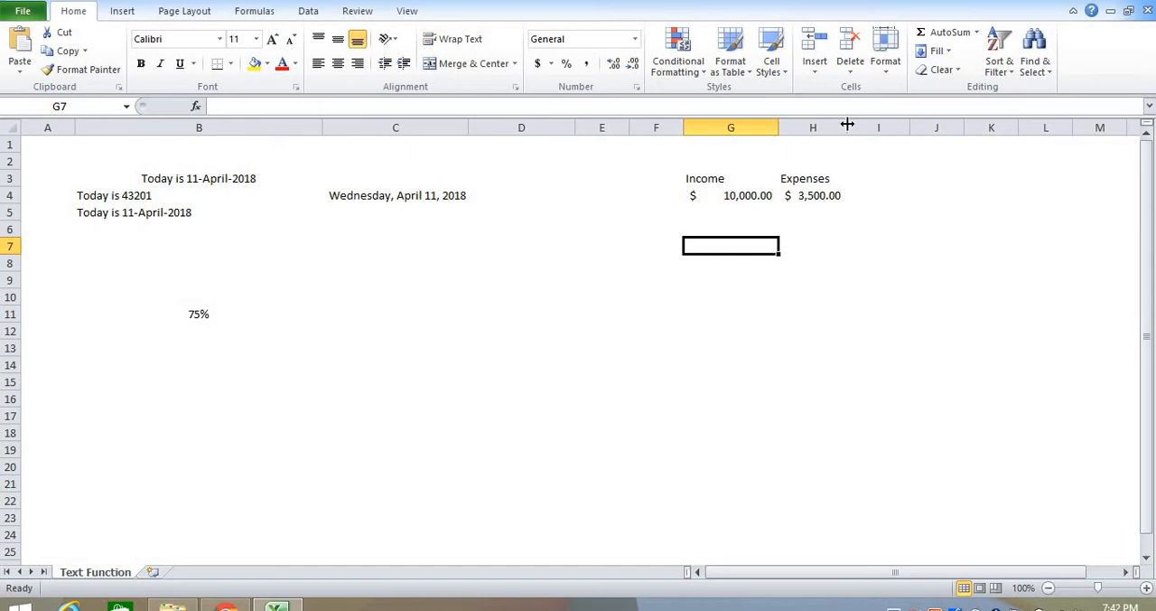
left_click_drag(847, 127, 866, 126)
left_click_drag(767, 197, 816, 180)
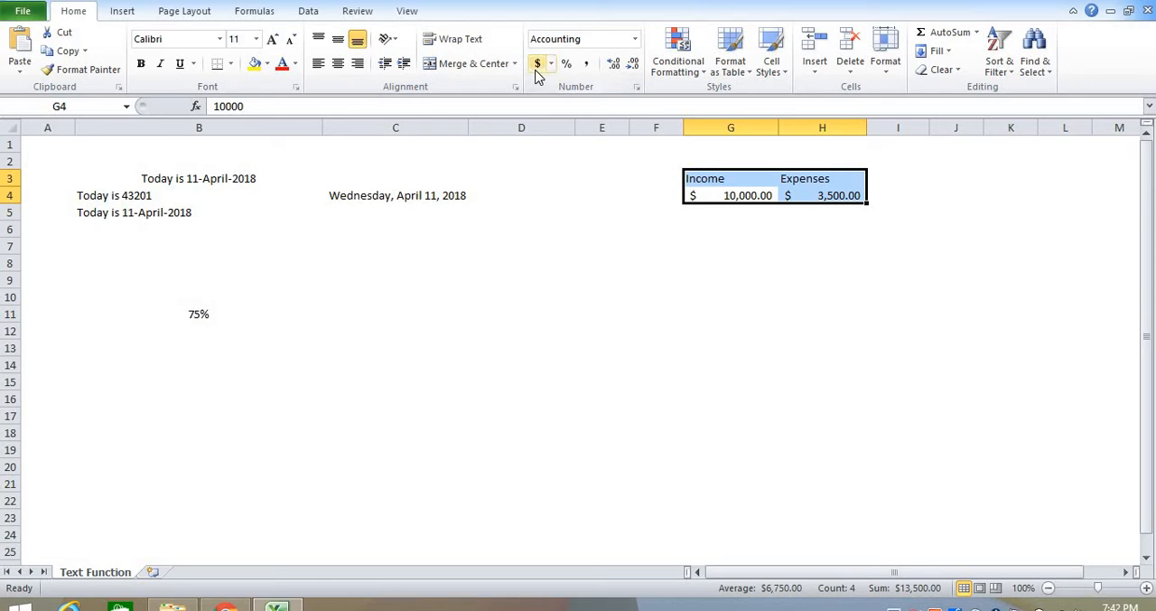
Step: Begin a formula in cell G7 with the text "Gross Income is " followed by the & operator
left_click(745, 243)
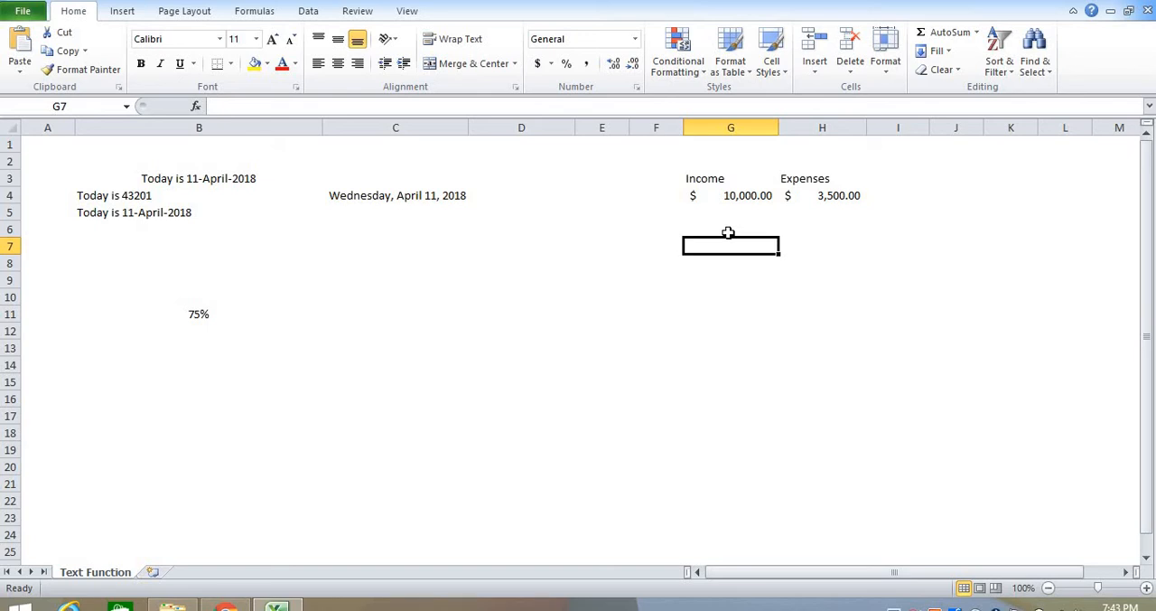
type("=\"N")
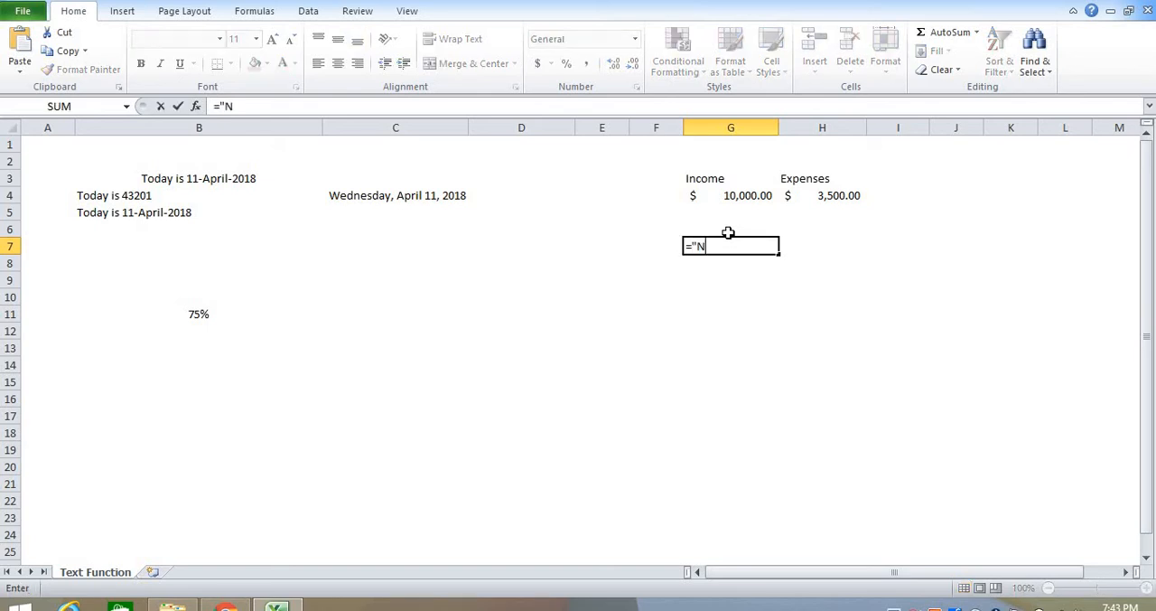
key("BackSpace")
type("Gross Income")
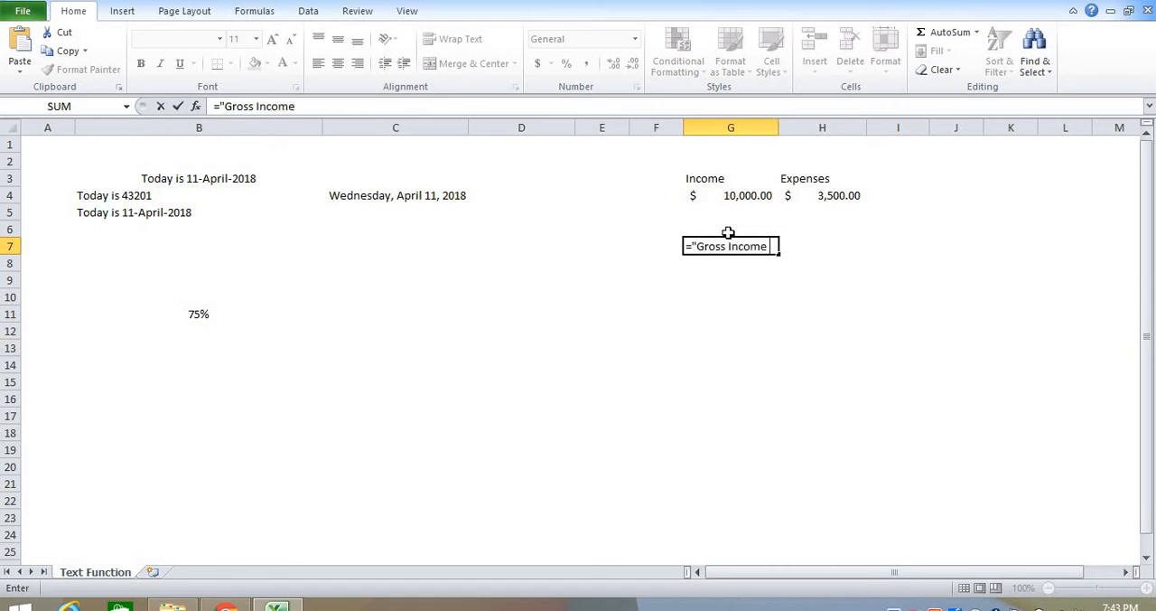
type(" is \"&(")
Step: Complete the G7 formula by joining the bracketed subtraction of Expenses from Income, (G4-H4)
left_click(757, 195)
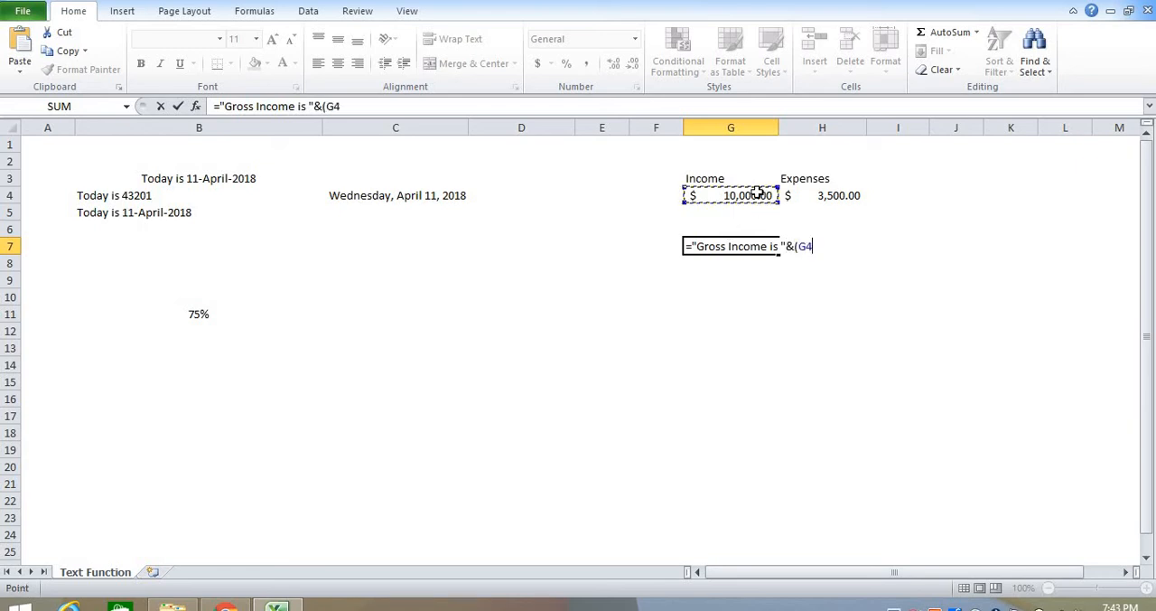
type("-")
left_click(826, 199)
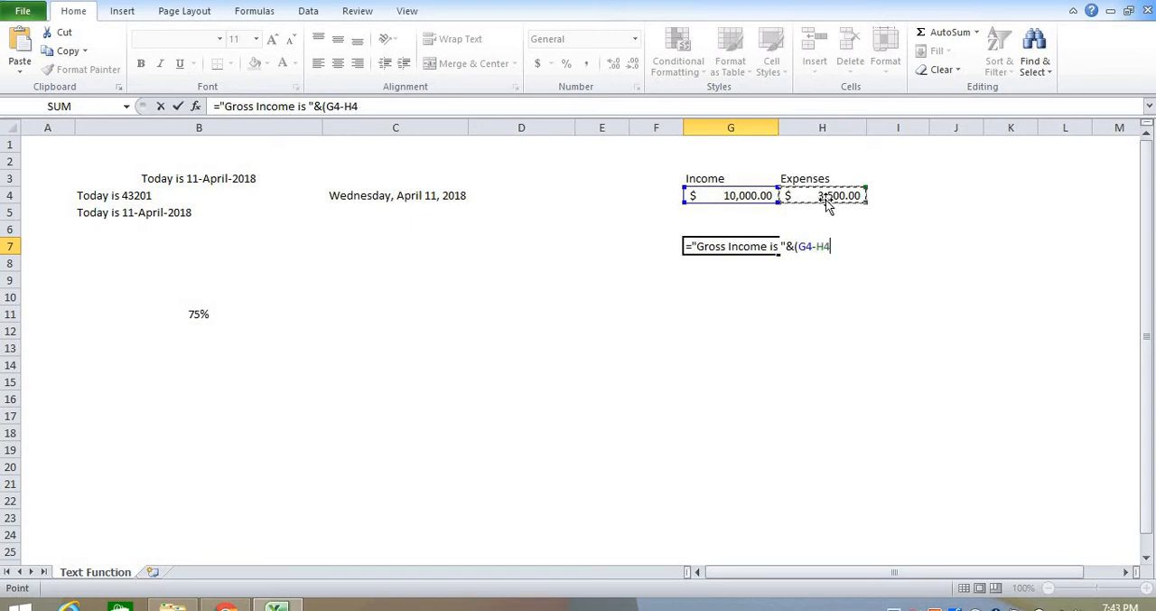
type(")")
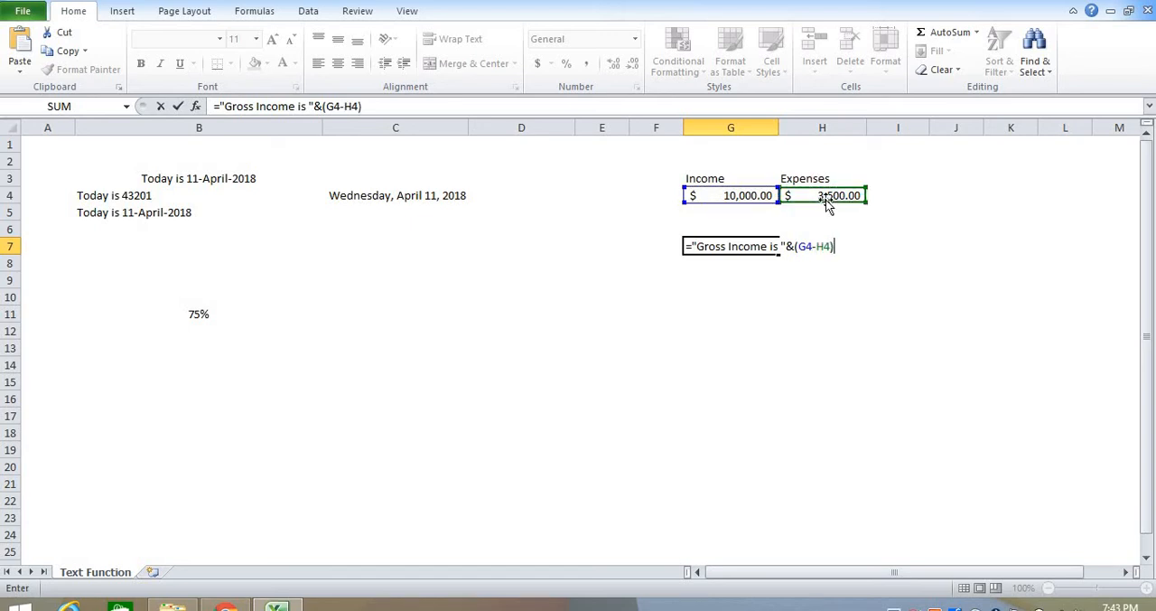
key("Return")
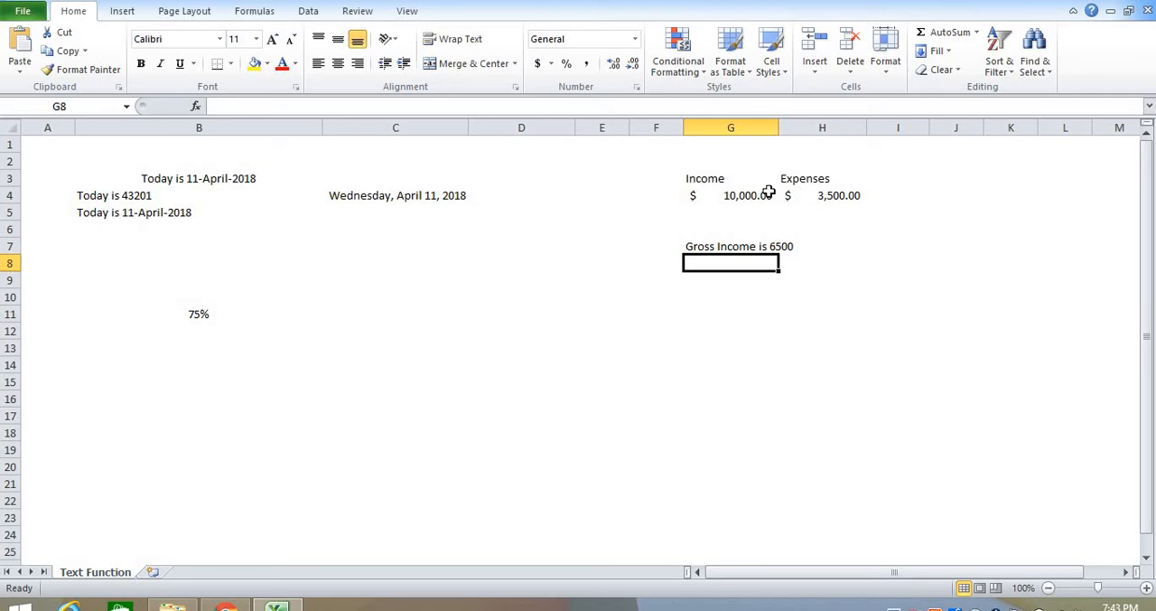
Step: Wrap (G4-H4) in the G7 formula in a TEXT function, making it the value argument
left_click(764, 246)
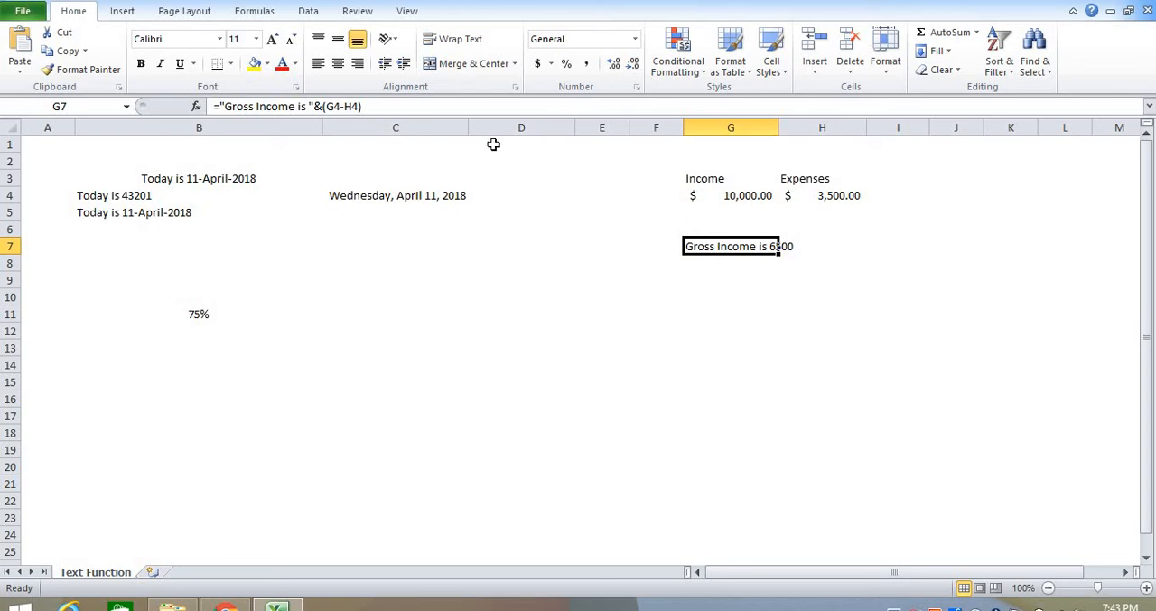
left_click(324, 105)
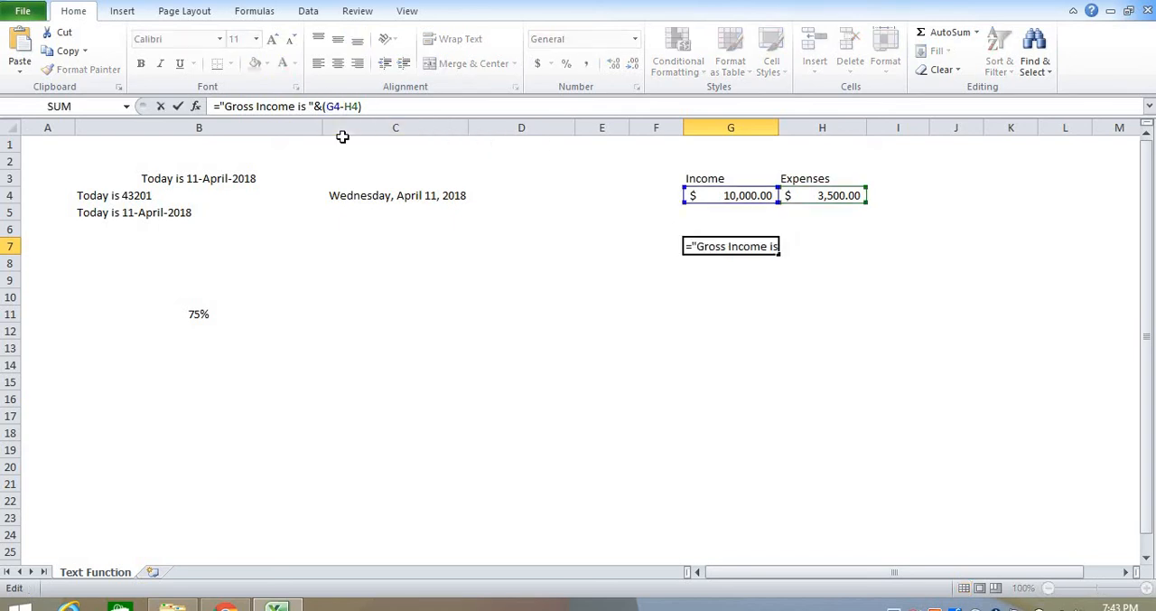
type("text")
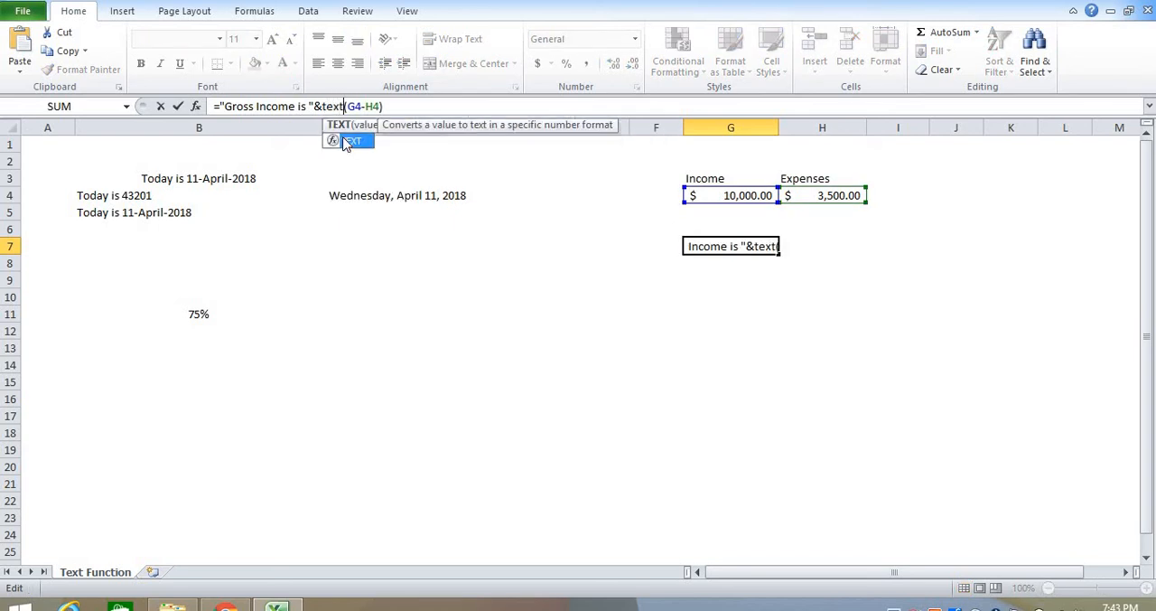
type("((G4-H4)")
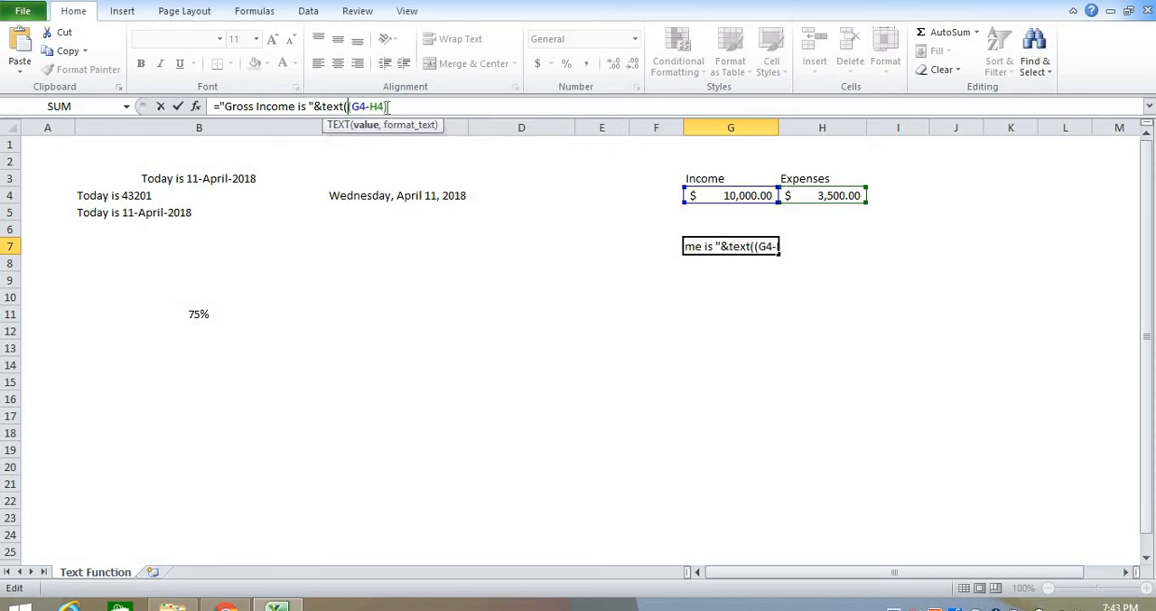
type(",")
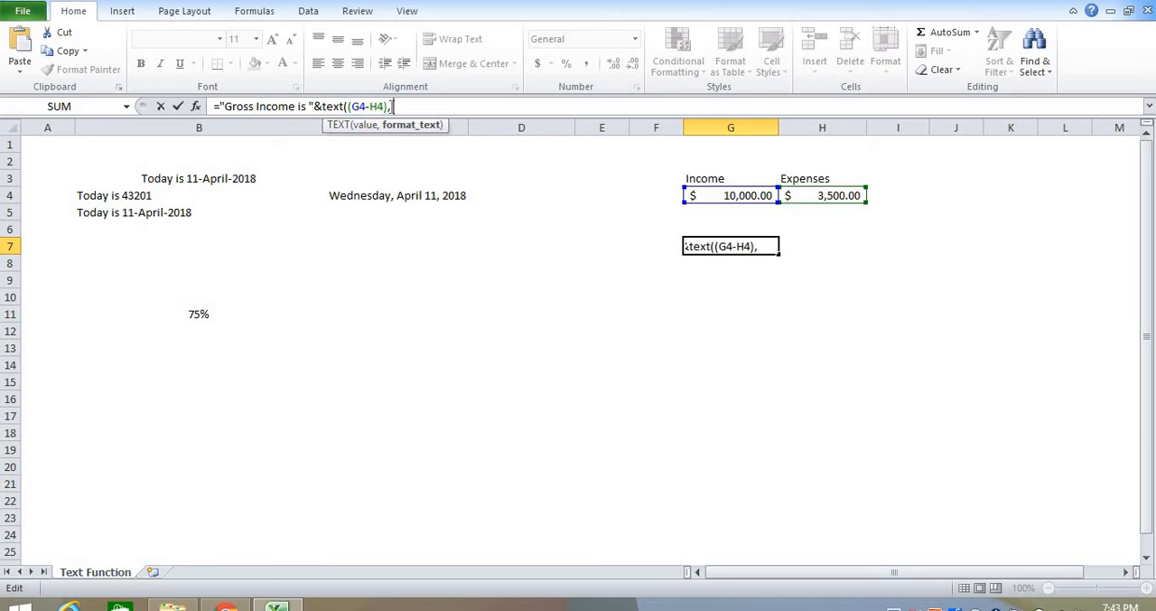
type(" \"#,##")
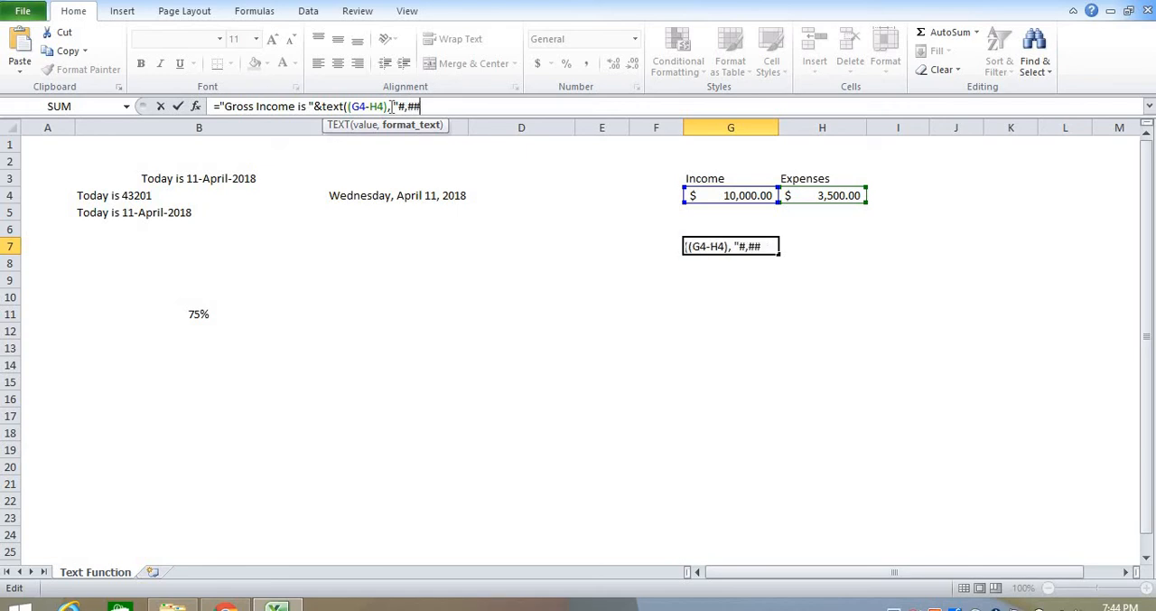
type("#.00")
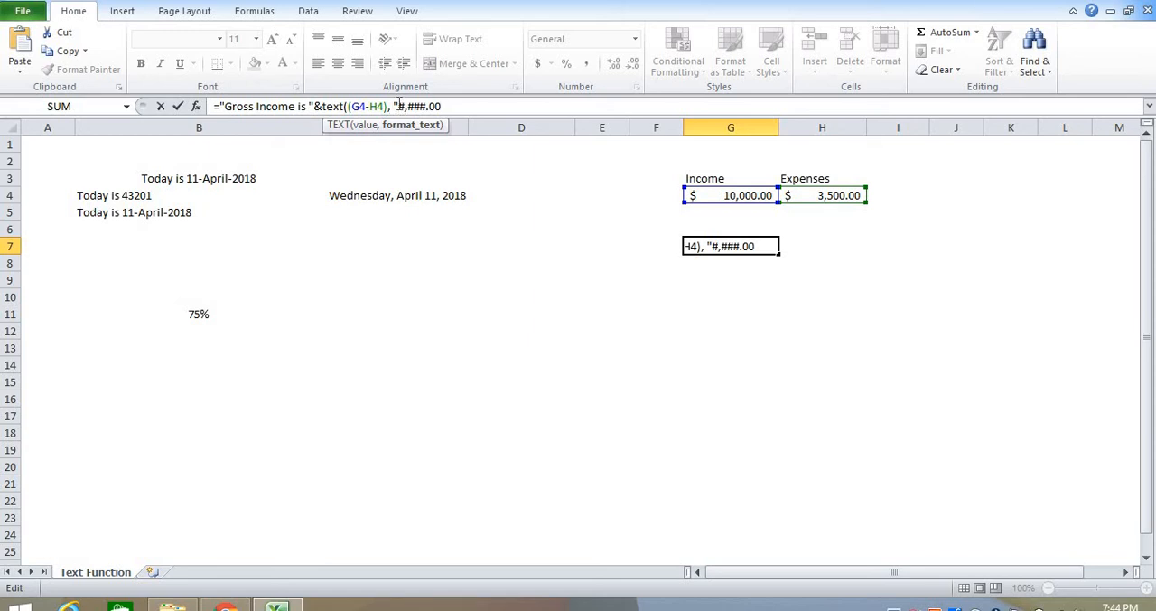
Step: Complete the TEXT function in G7 with "$ #,###.00" as its format
left_click(401, 104)
type("$")
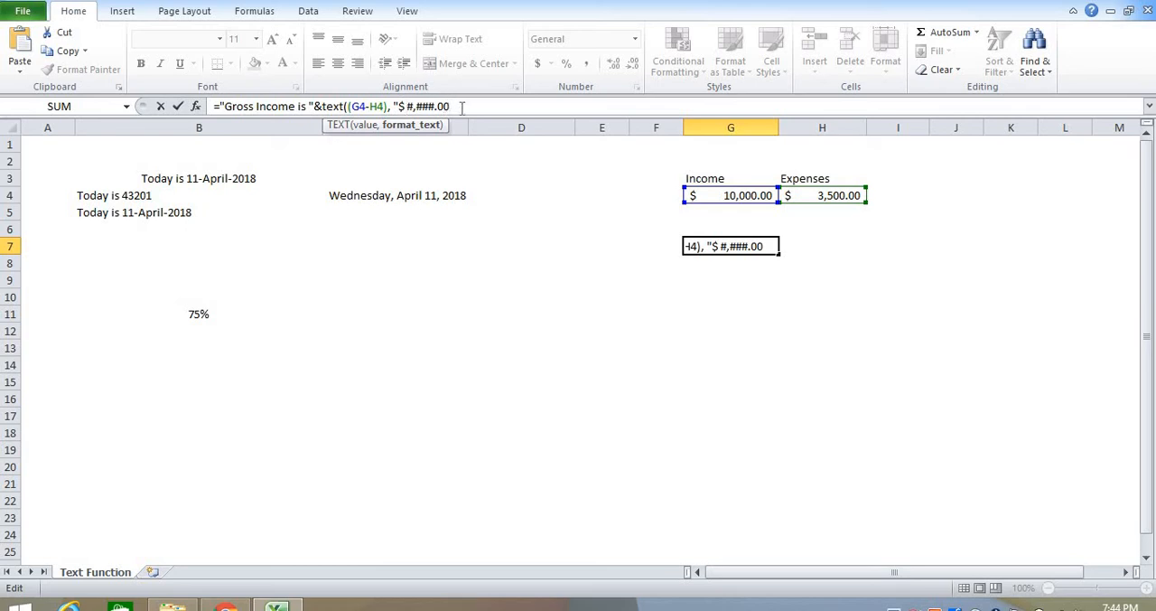
type("\")")
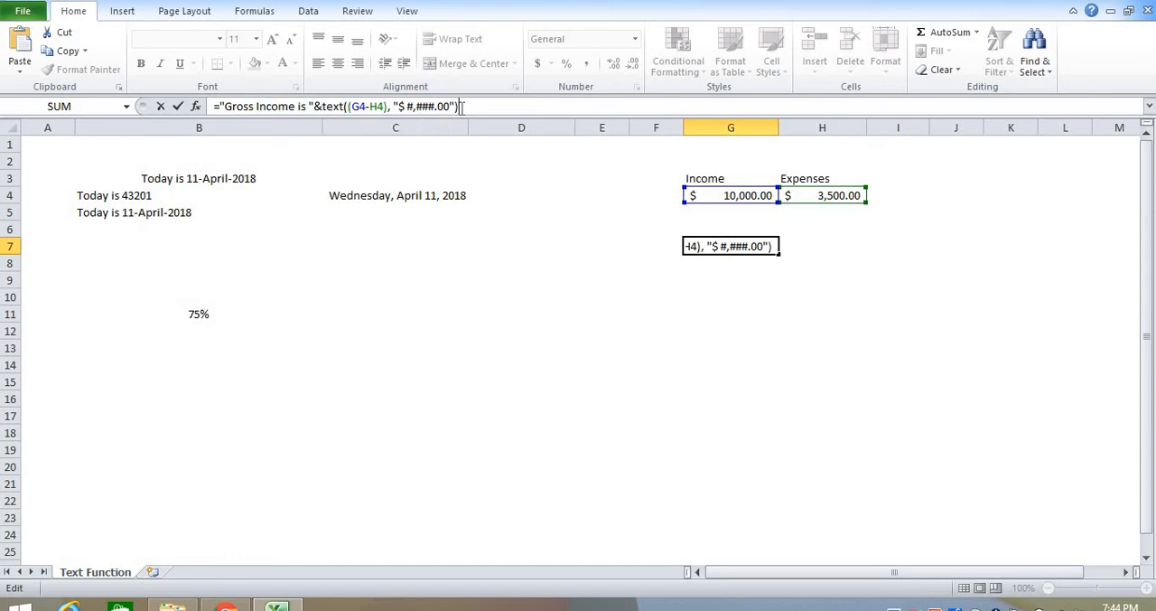
key("Return")
key("Up")
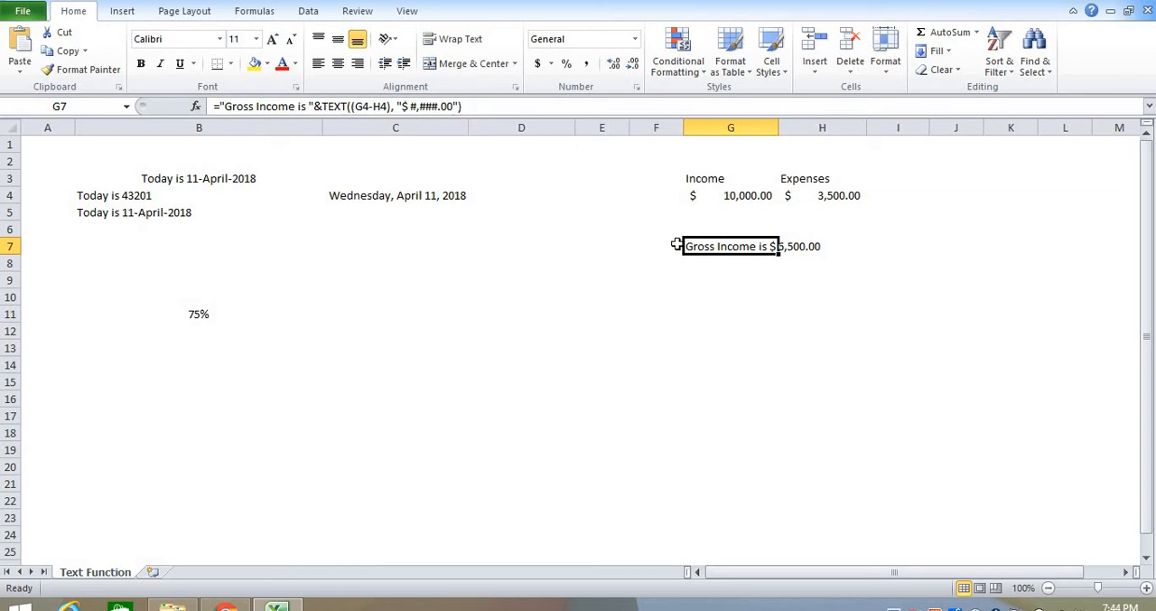
left_click(704, 261)
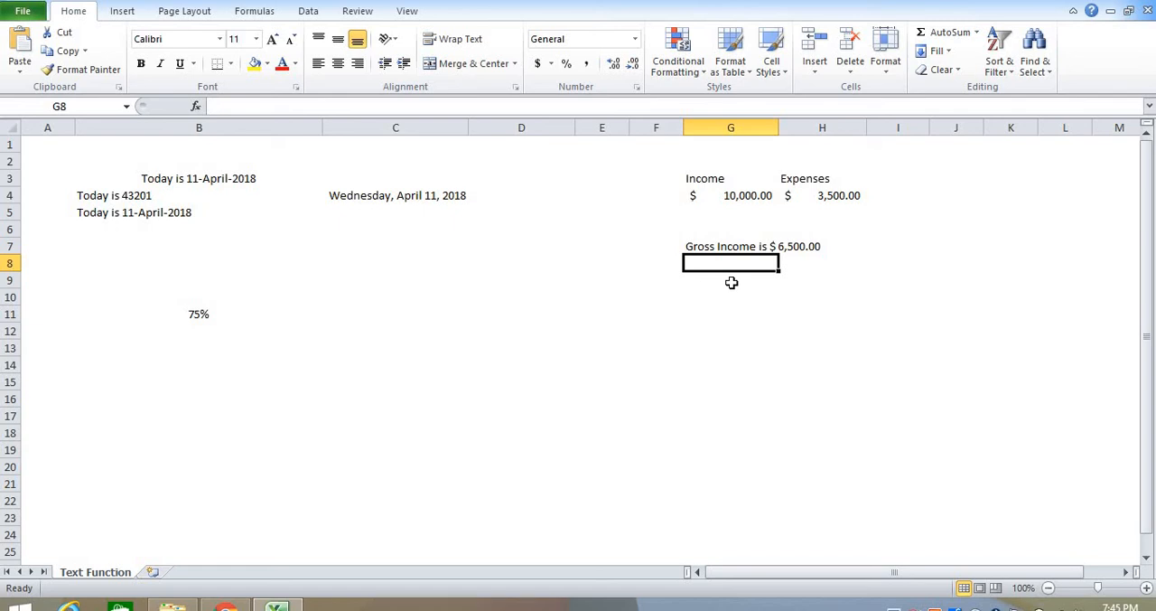
Step: Enter a formula in cell C11 that joins the text "Net Profit is " with the percentage in B11
left_click(320, 315)
left_click(361, 314)
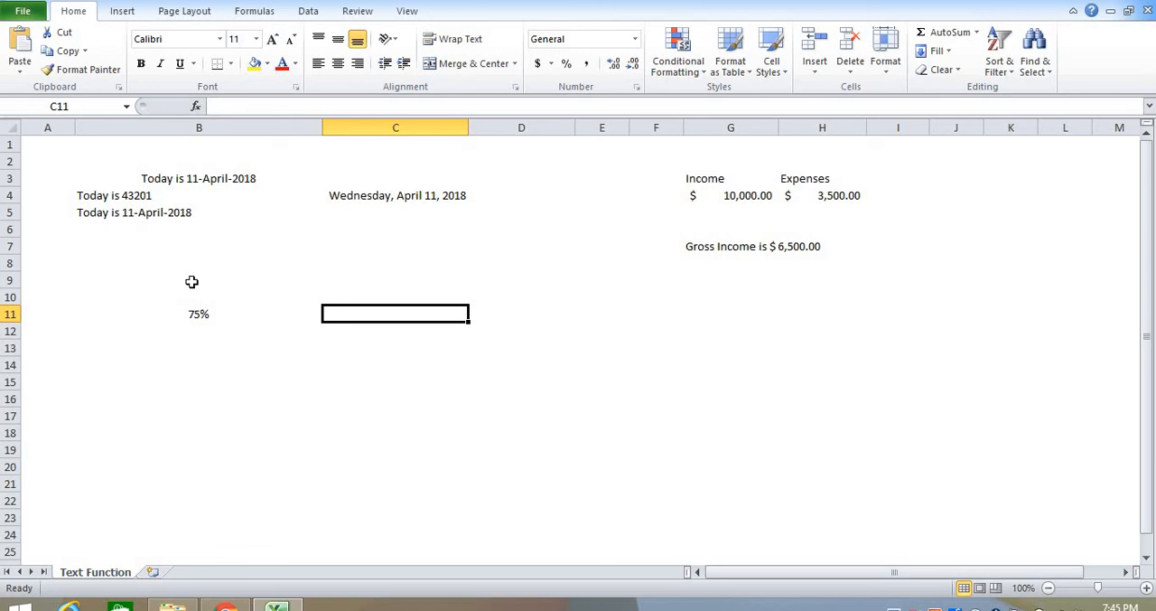
type("N")
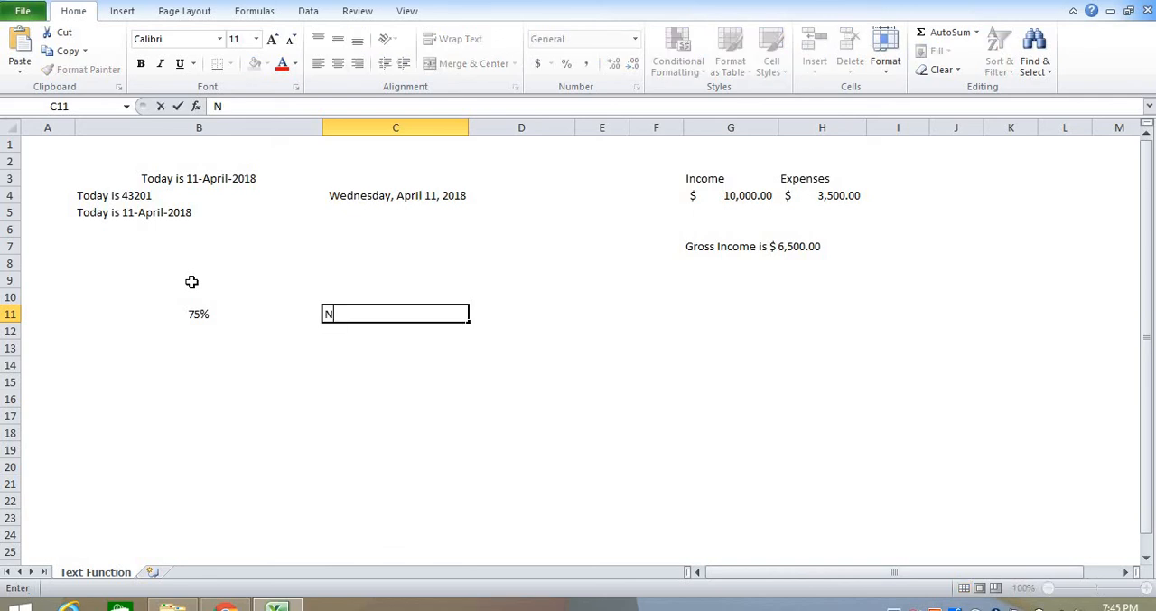
key("BackSpace")
type("=")
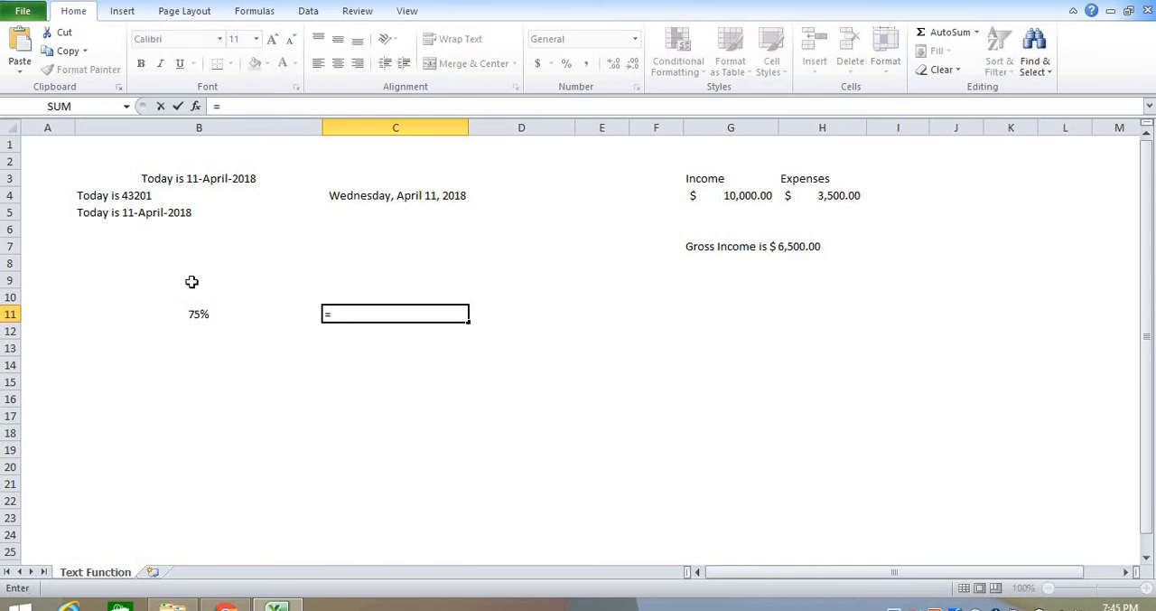
type("\"Net Pro")
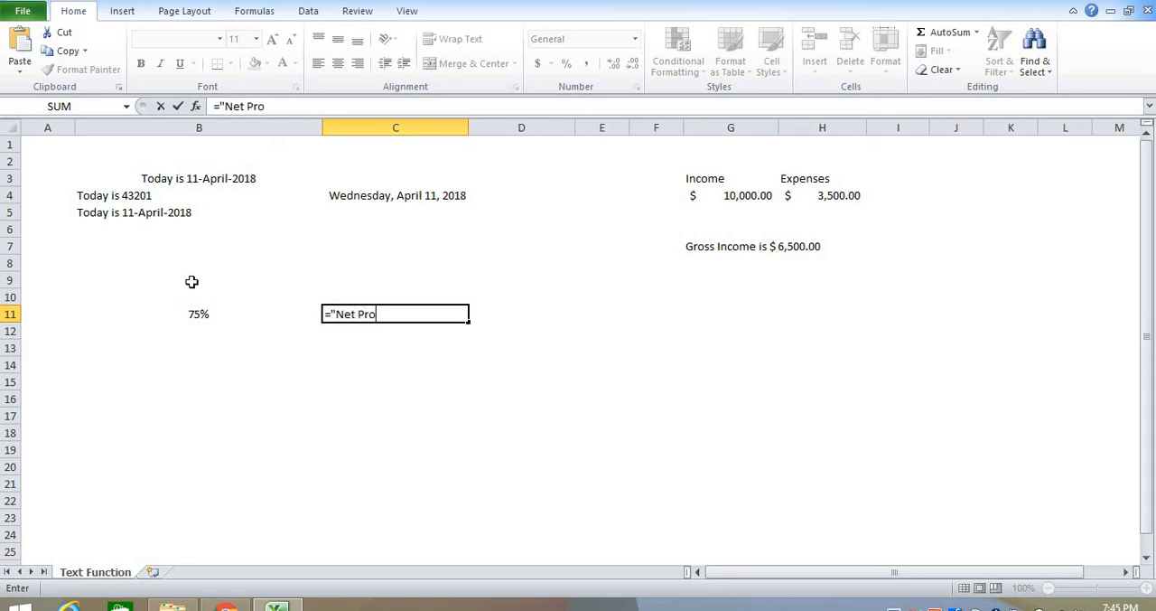
type("fit is \"&")
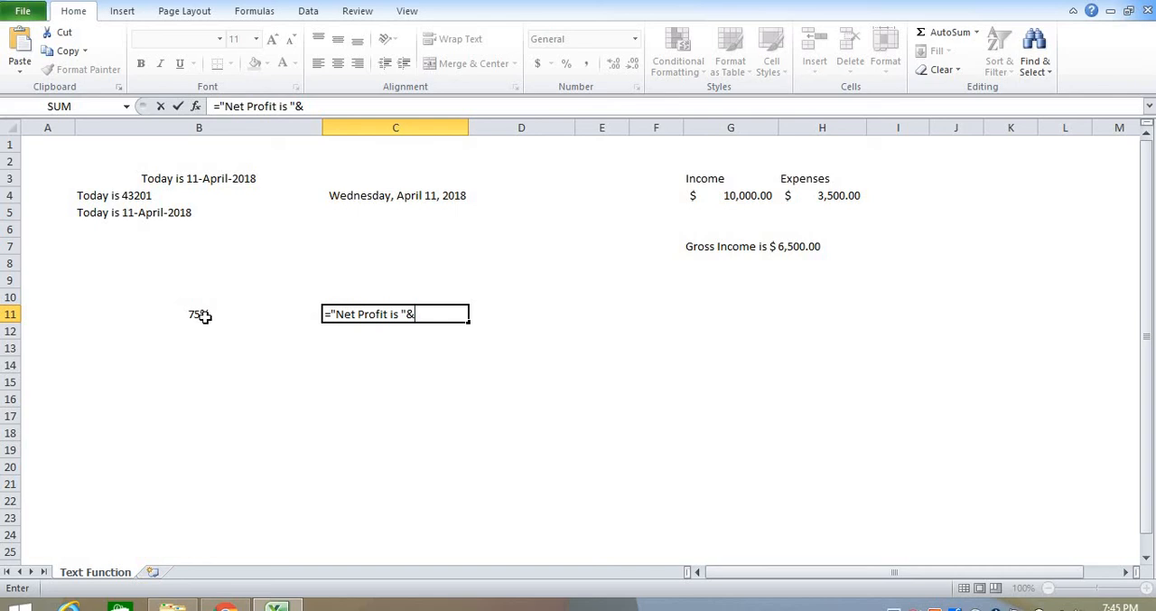
left_click(201, 315)
key("Return")
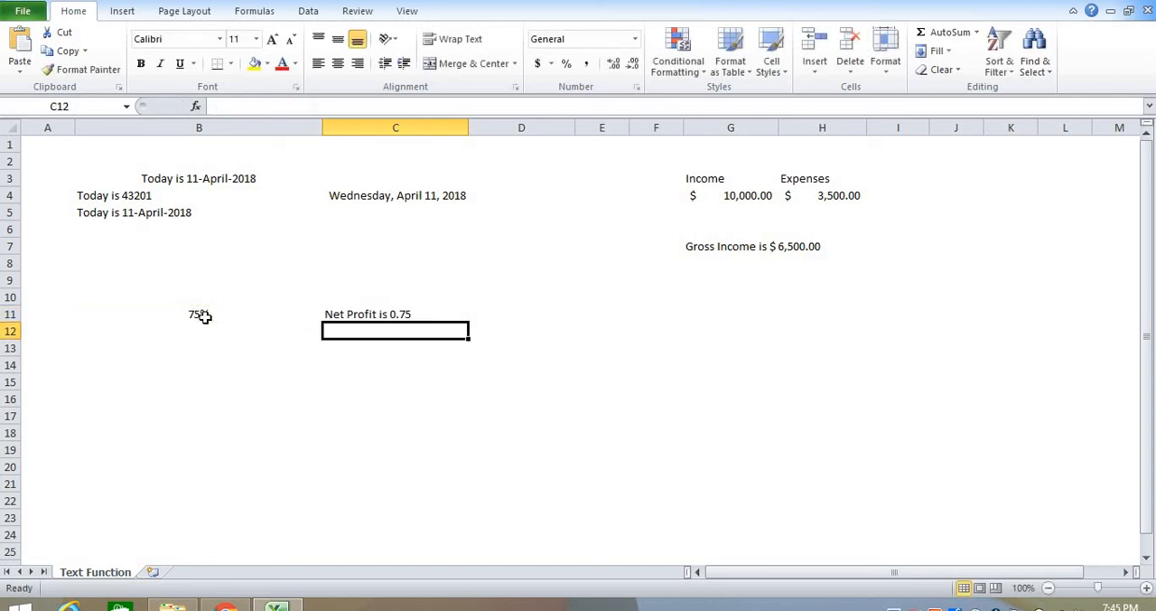
Step: Wrap the B11 reference in the C11 formula in a TEXT function with the format "#%"
key("Up")
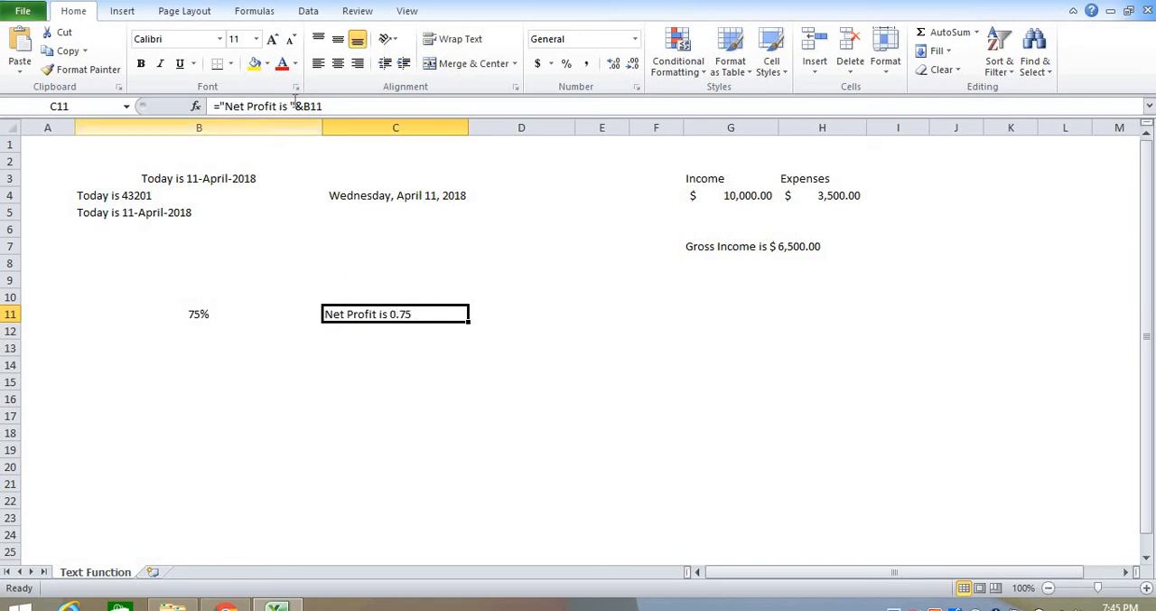
left_click(305, 106)
type("text")
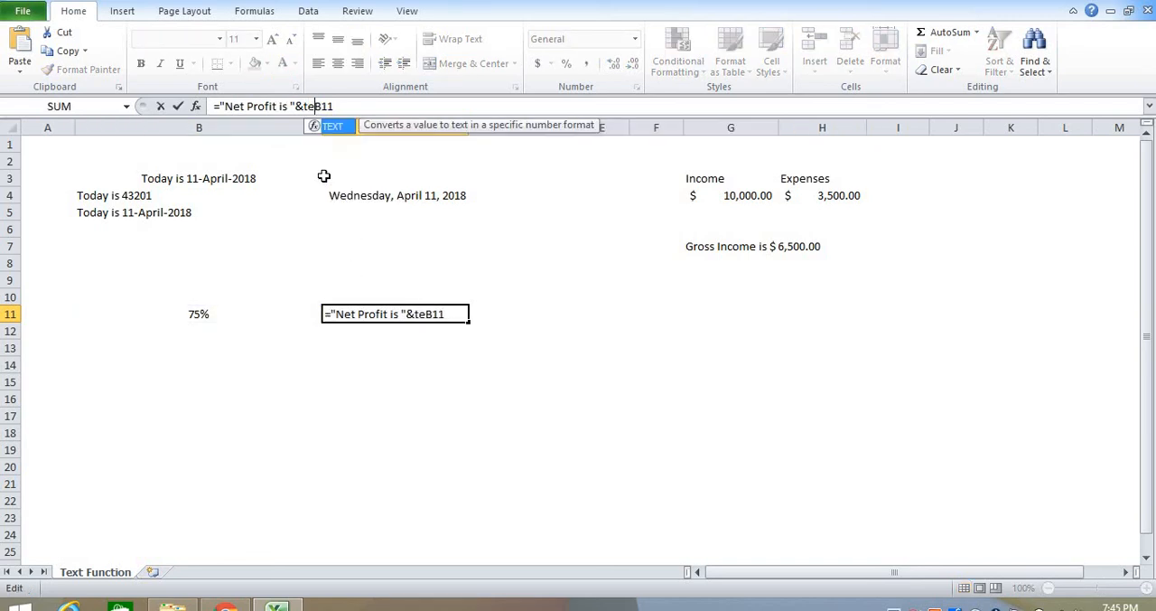
type("(B11")
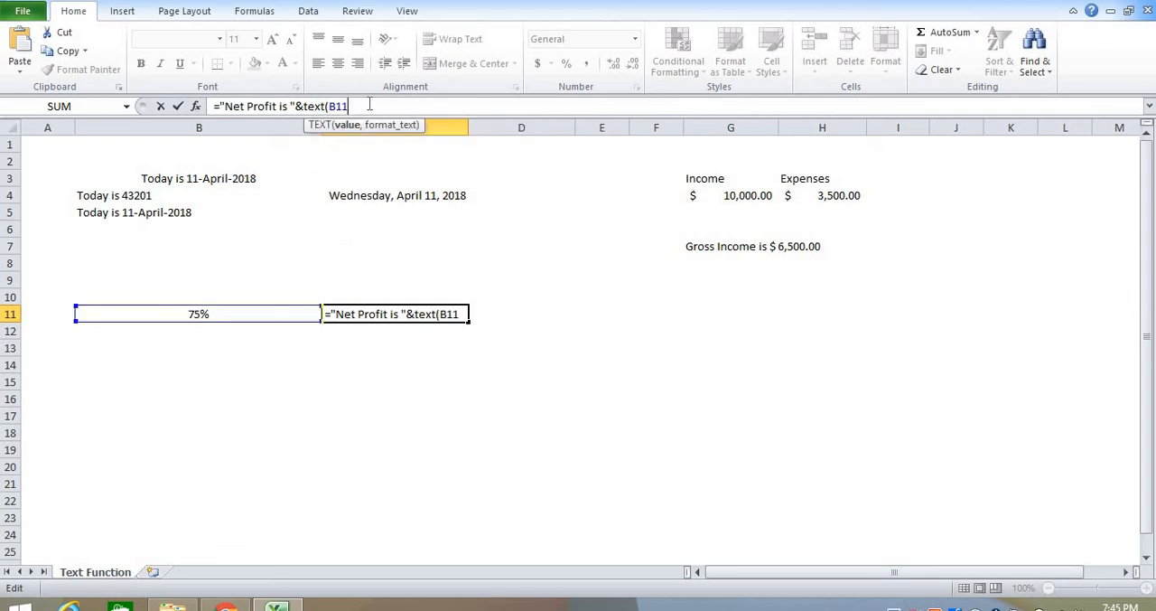
type(", \"")
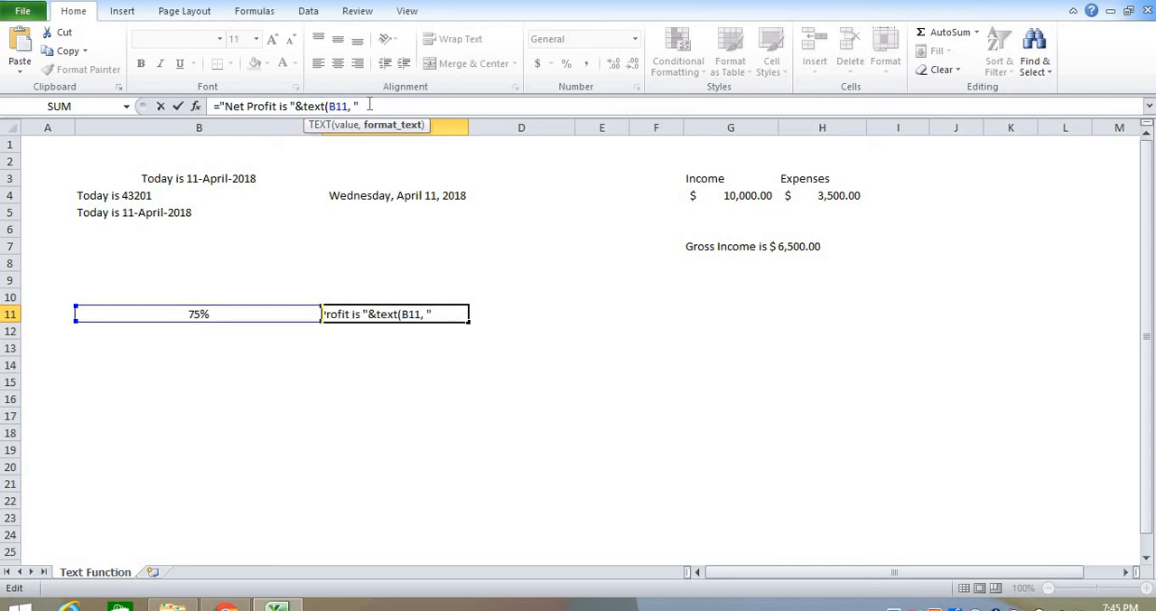
type("#%\")")
key("Return")
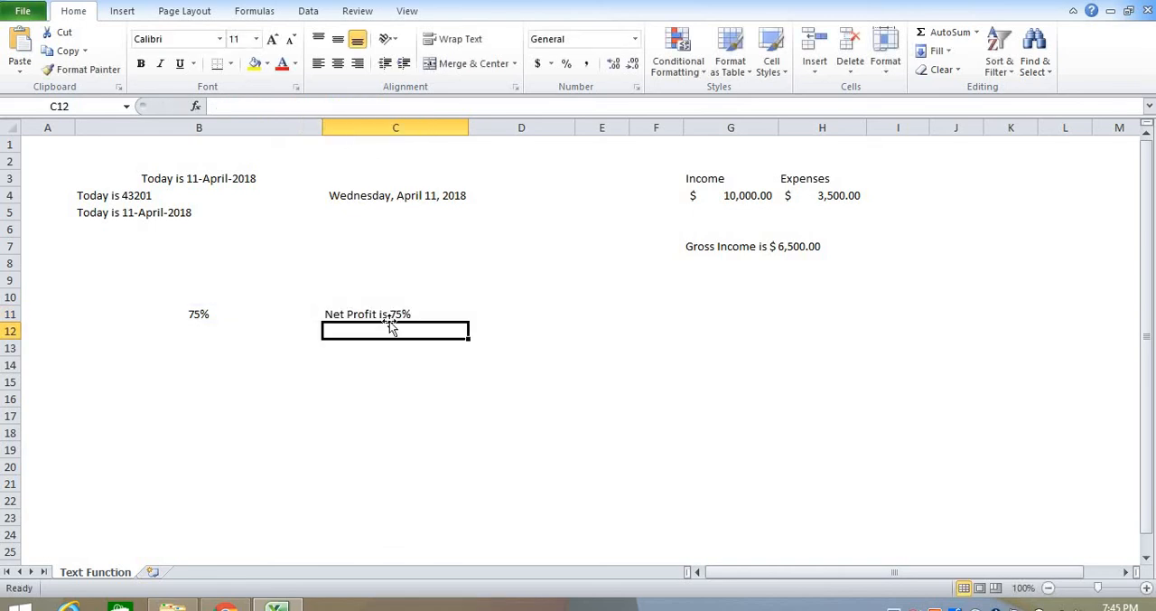
Step: Set the percentage in cell B11 to 70%
left_click(197, 314)
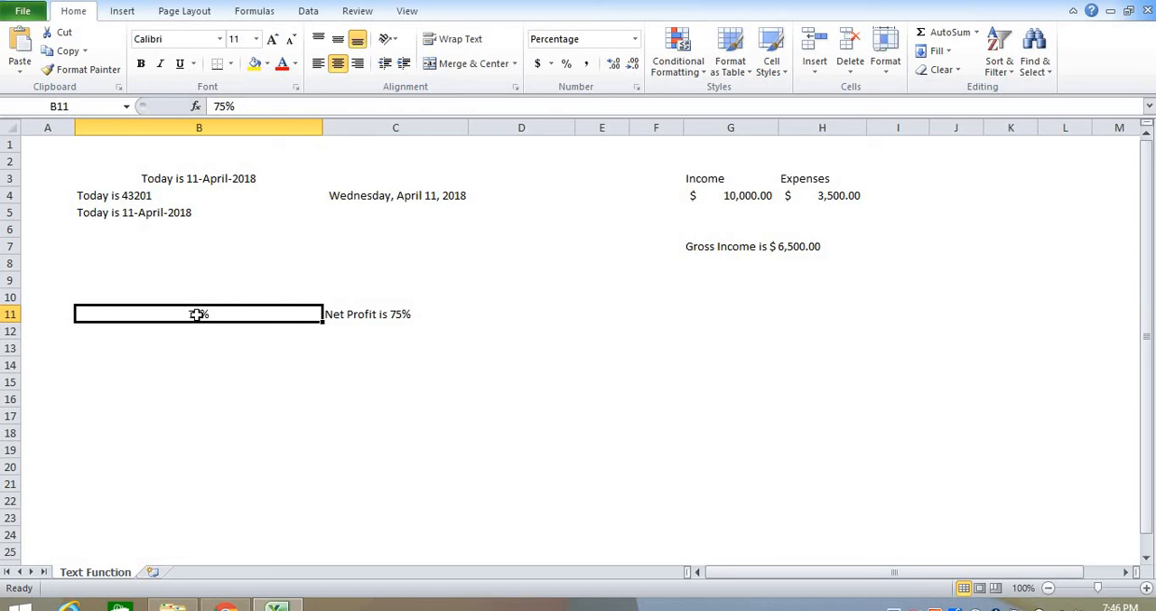
type("70%")
key("Return")
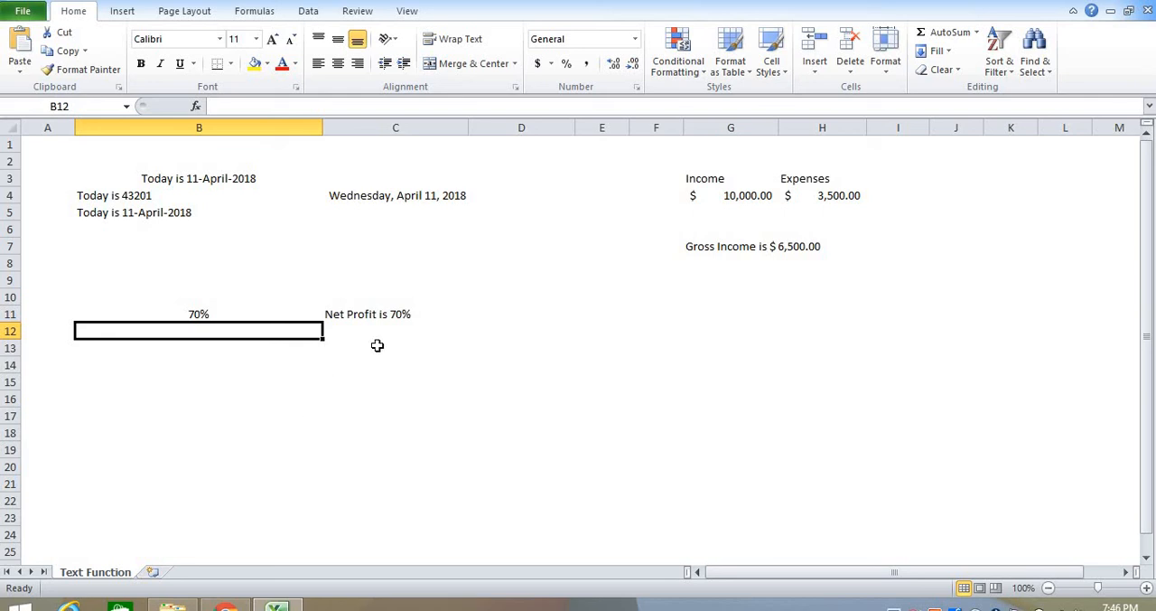
Step: Examine the Custom number format codes available for cell B12, including the dollar formats, and leave without applying any
left_click(635, 40)
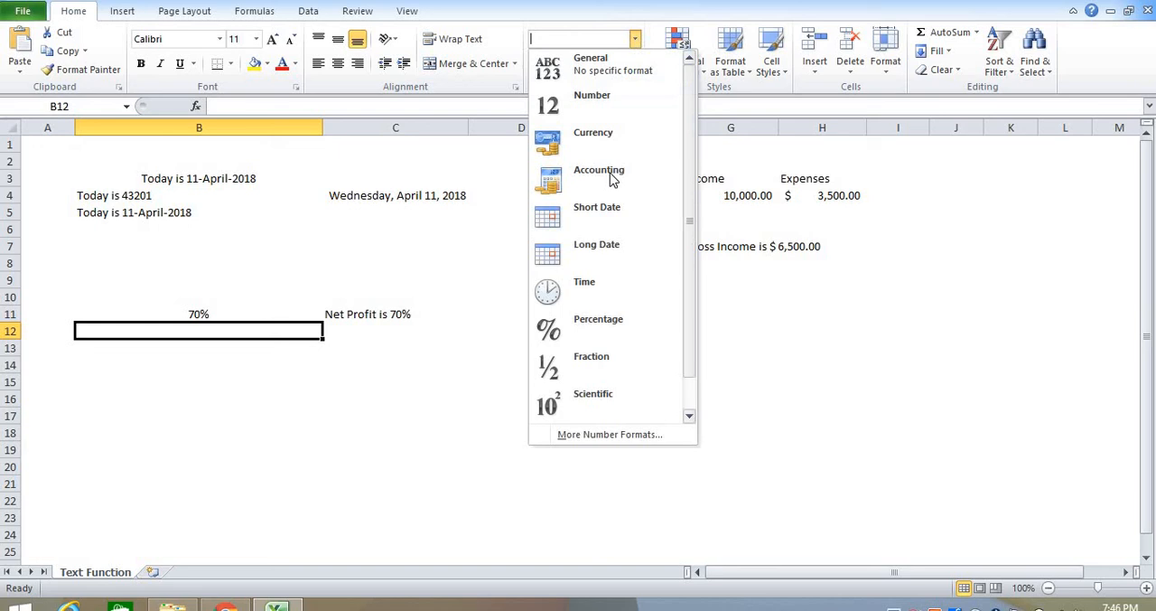
left_click(585, 435)
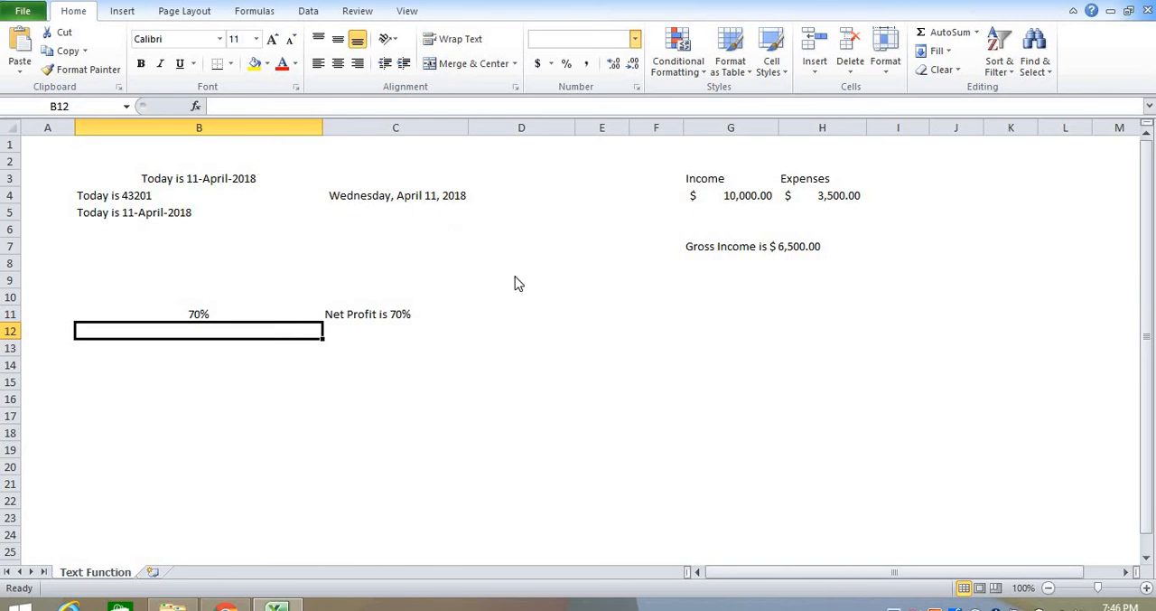
left_click(258, 178)
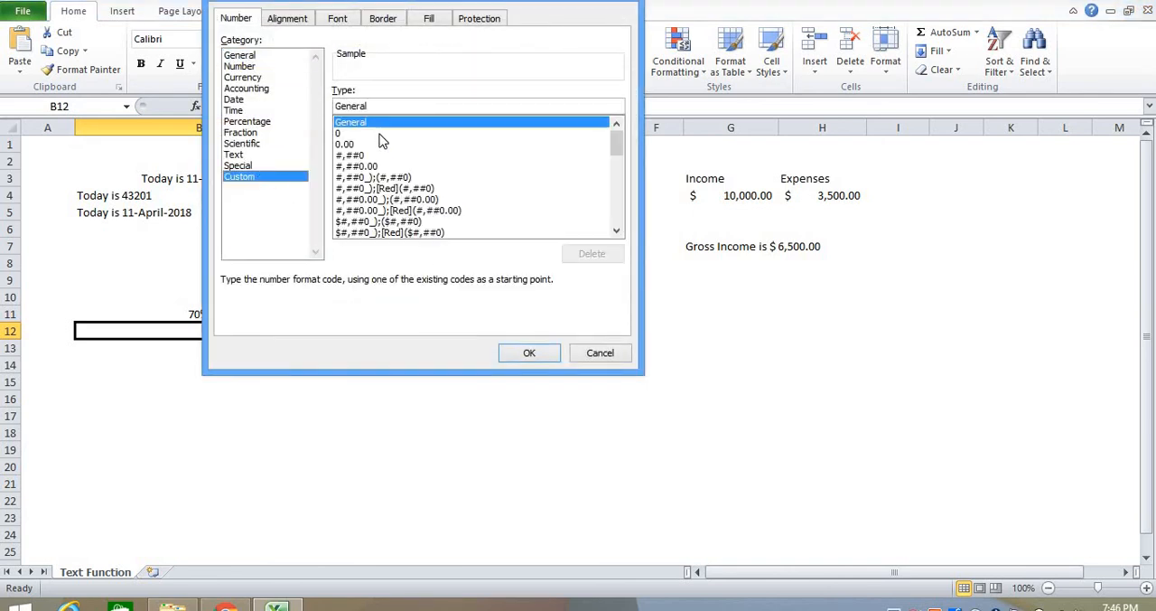
left_click(384, 200)
left_click(384, 221)
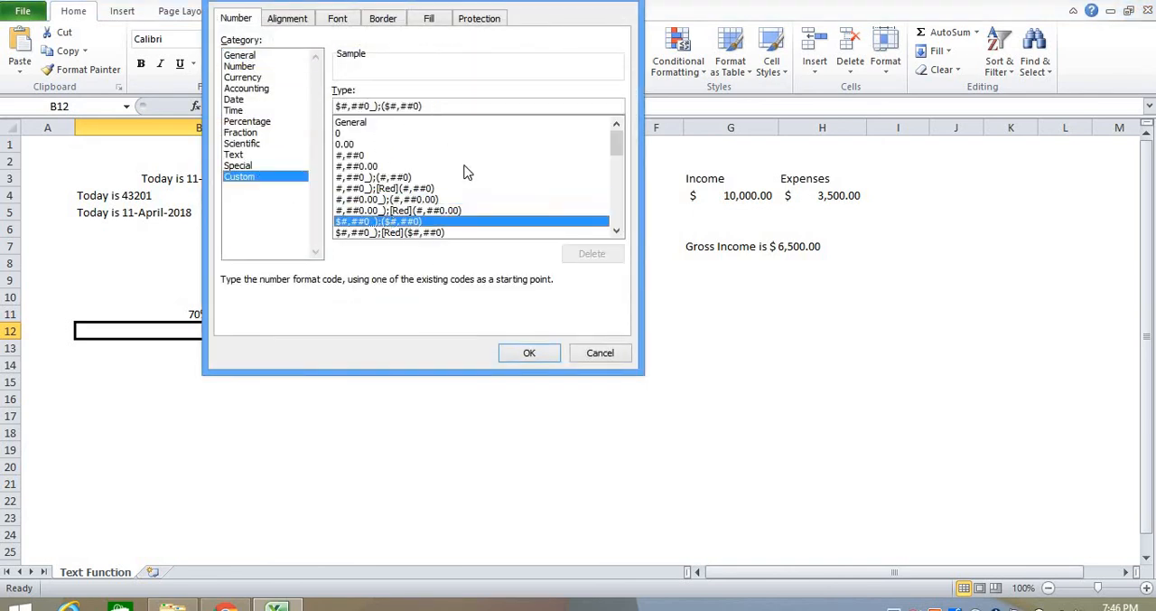
mouse_move(620, 152)
left_mouse_down()
mouse_move(623, 213)
mouse_move(629, 151)
left_mouse_up()
key("Escape")
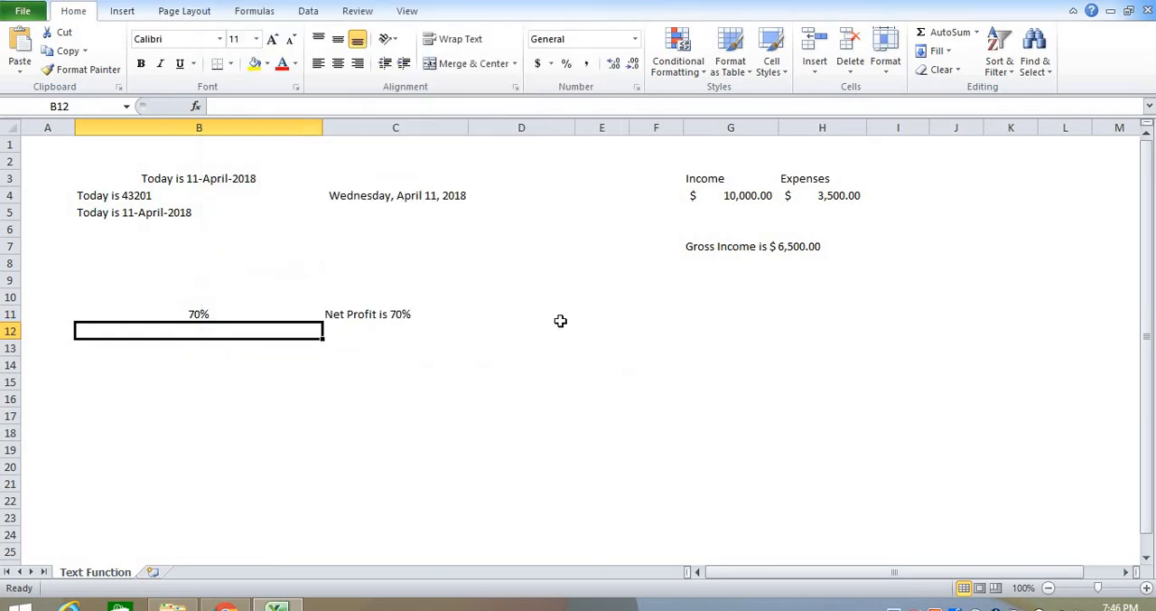
Step: Review the Custom, General, Number, Date, Scientific and Accounting format categories for cell D11 without applying a format
right_click(561, 320)
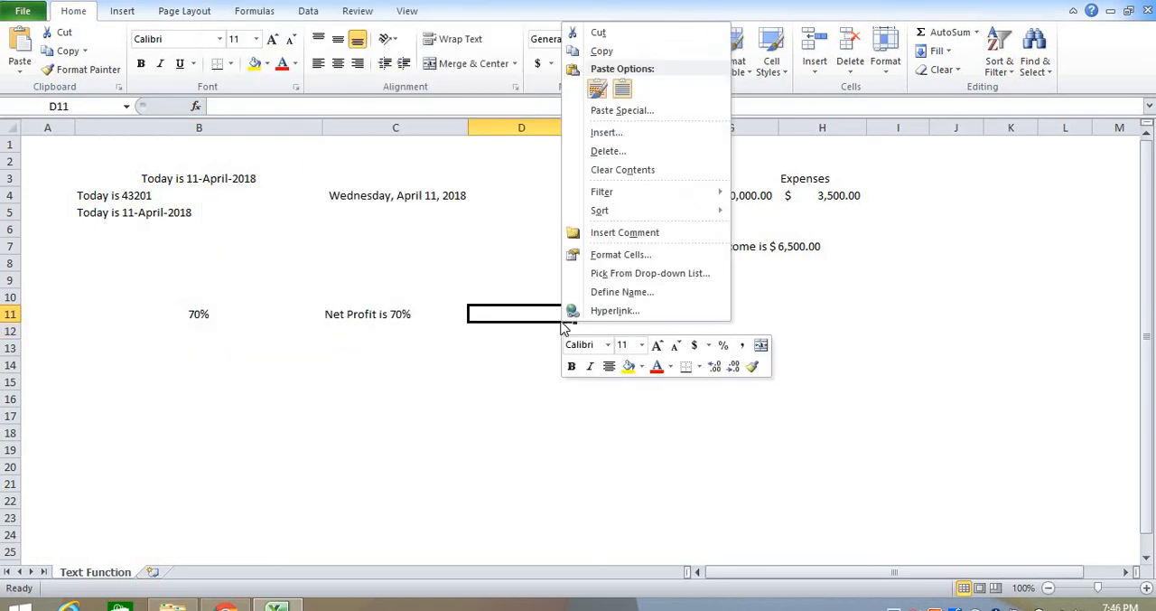
left_click(621, 255)
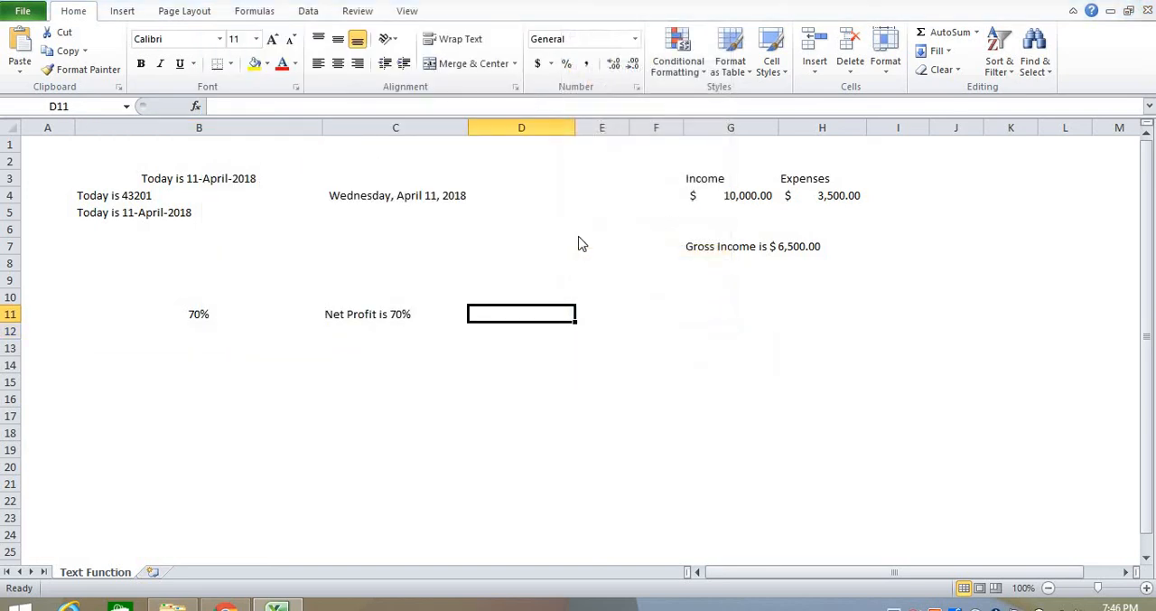
left_click(454, 242)
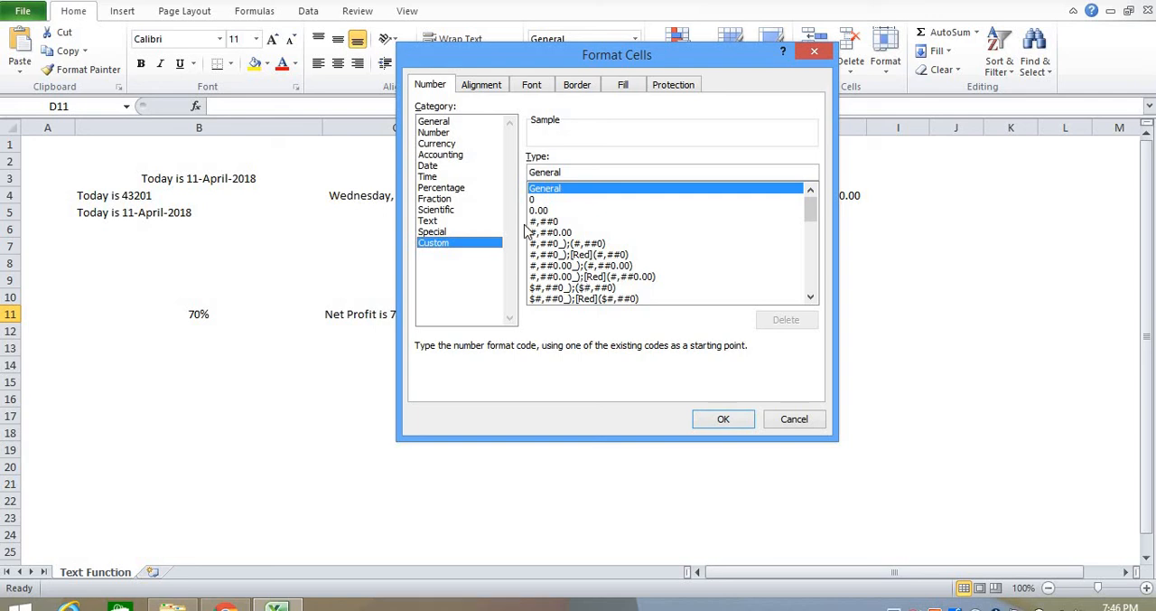
left_click(444, 121)
left_click(442, 133)
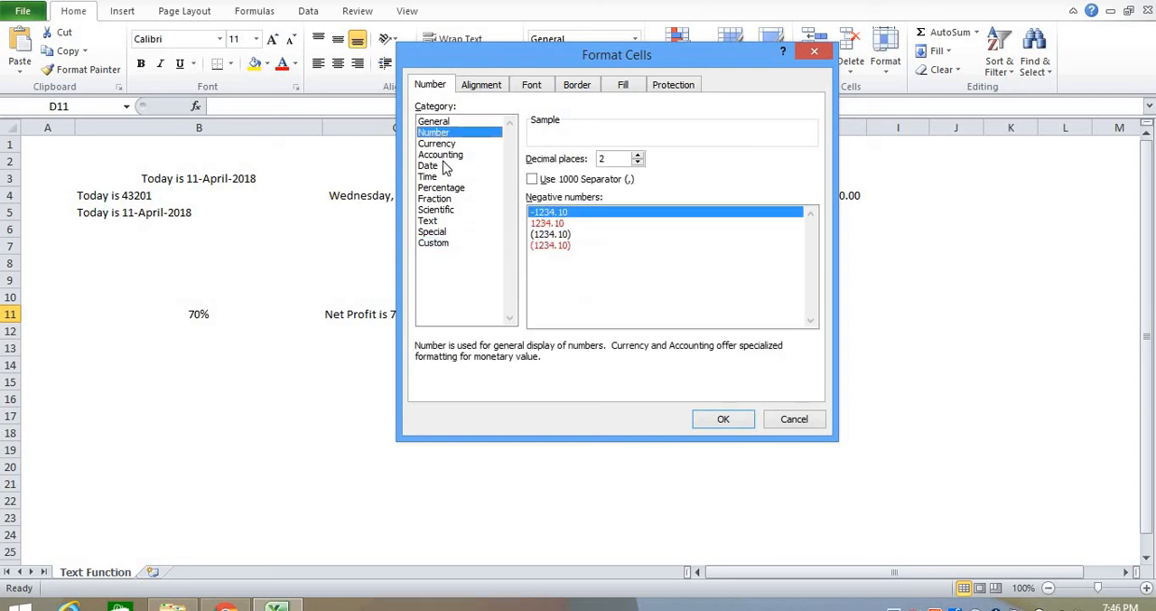
left_click(432, 165)
left_click(436, 210)
left_click(439, 155)
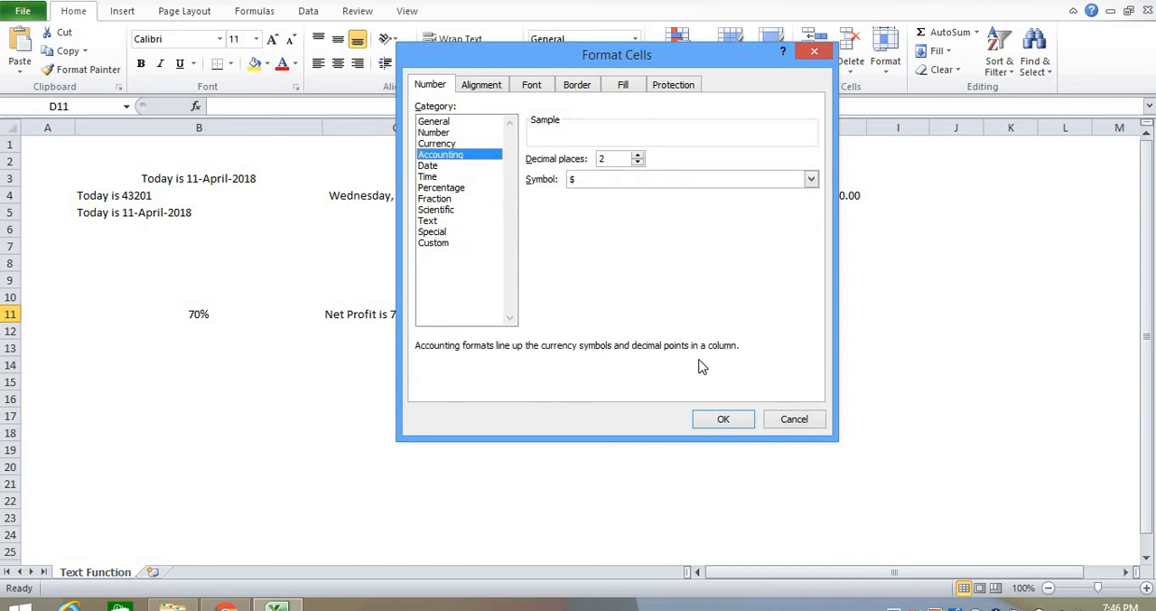
left_click(794, 421)
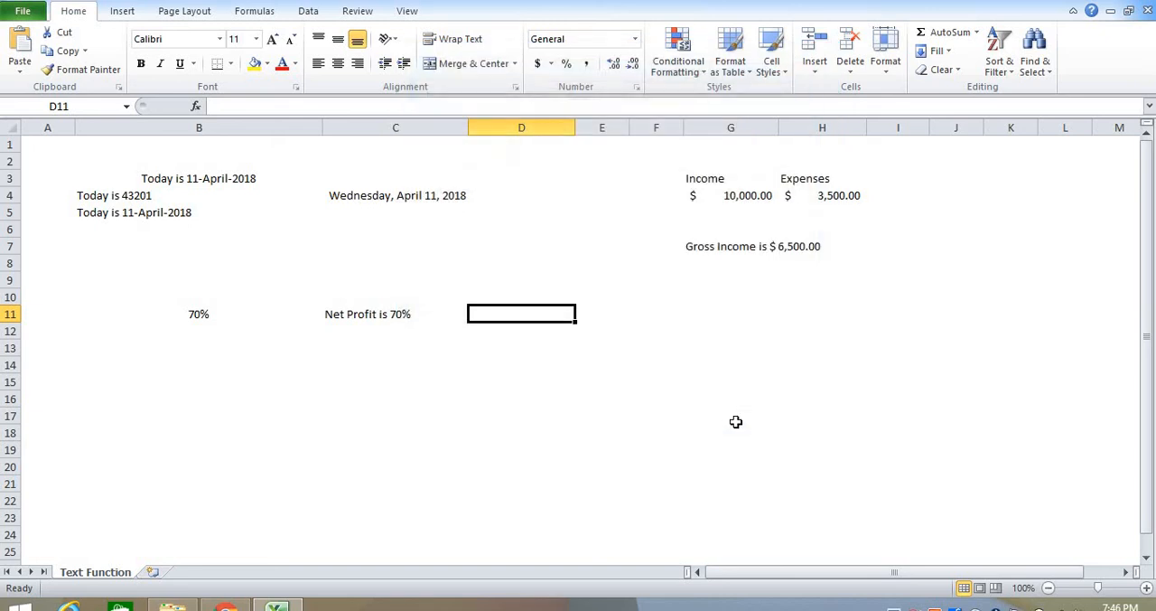